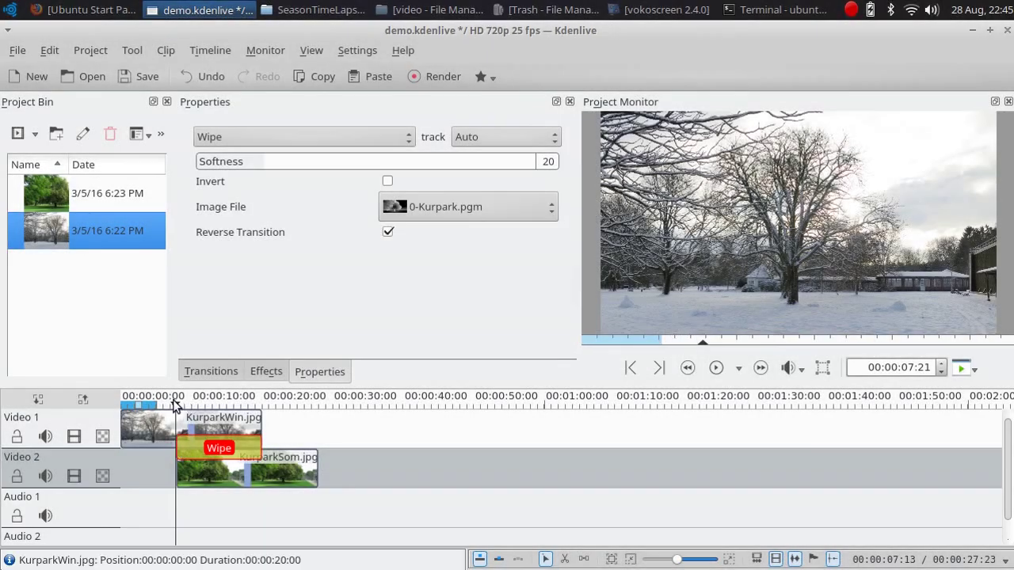
- Preview the current wipe, then view Kdenlive's version information
drag(176, 407, 269, 406)
click(170, 406)
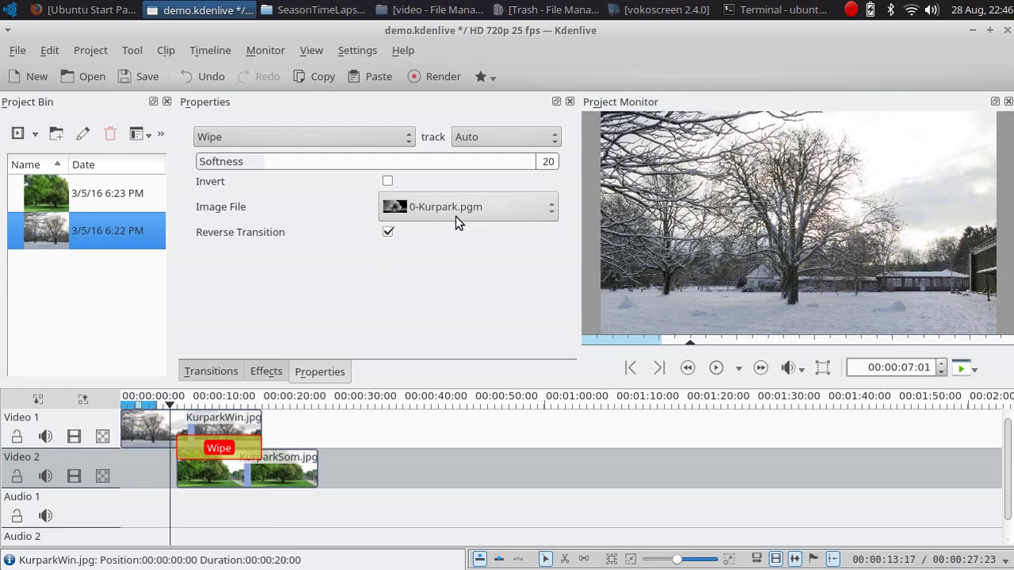
click(973, 31)
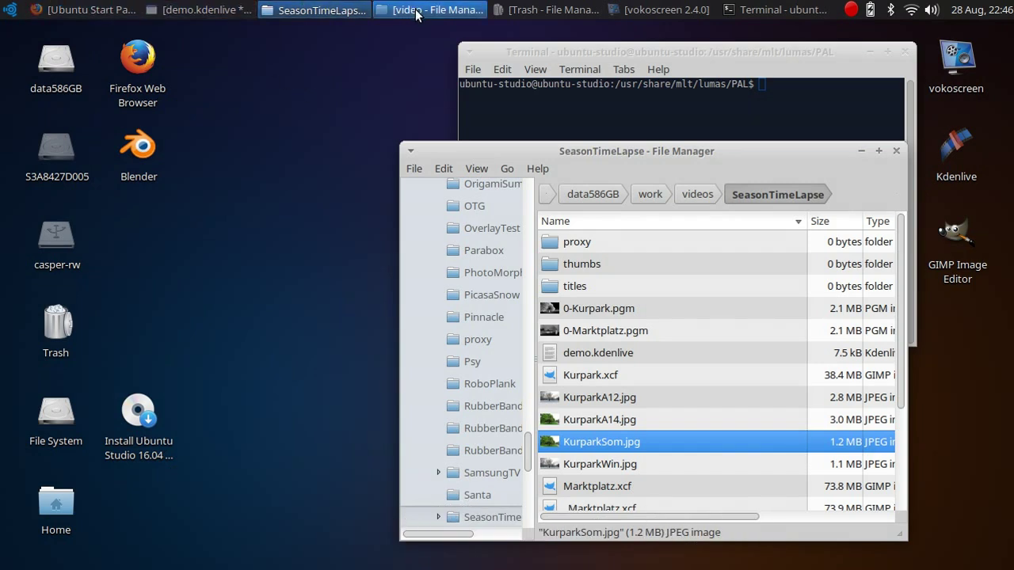
click(206, 9)
click(403, 51)
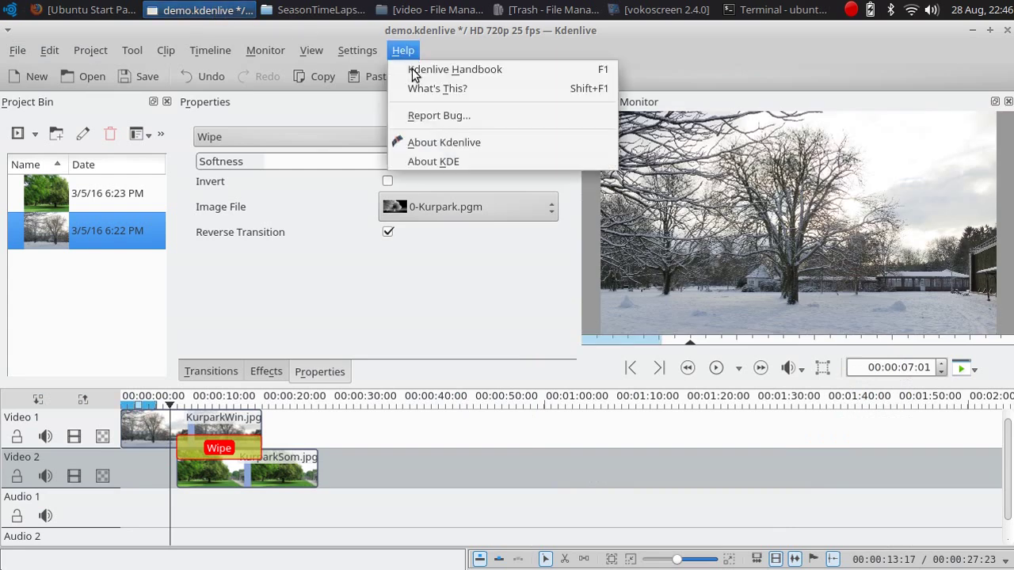
click(400, 140)
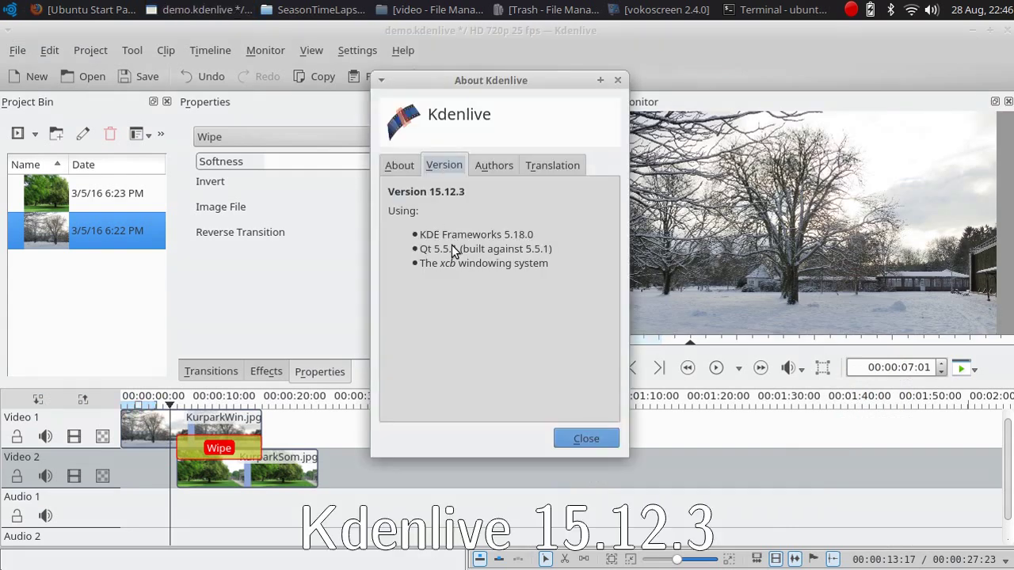
click(619, 81)
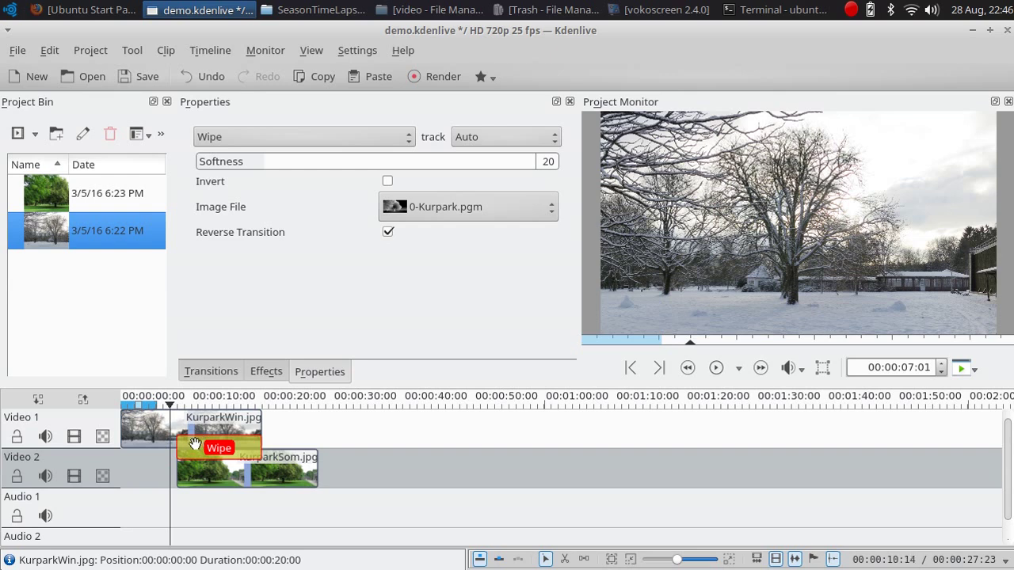
- Change the Wipe transition's image file from 0-Kurpark.pgm to linear_y.png
click(165, 400)
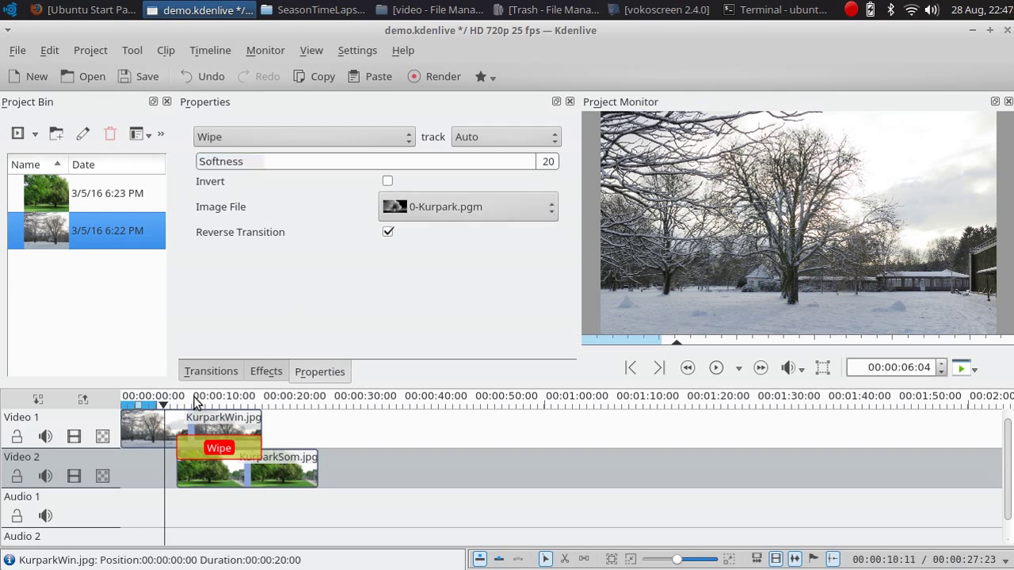
click(552, 208)
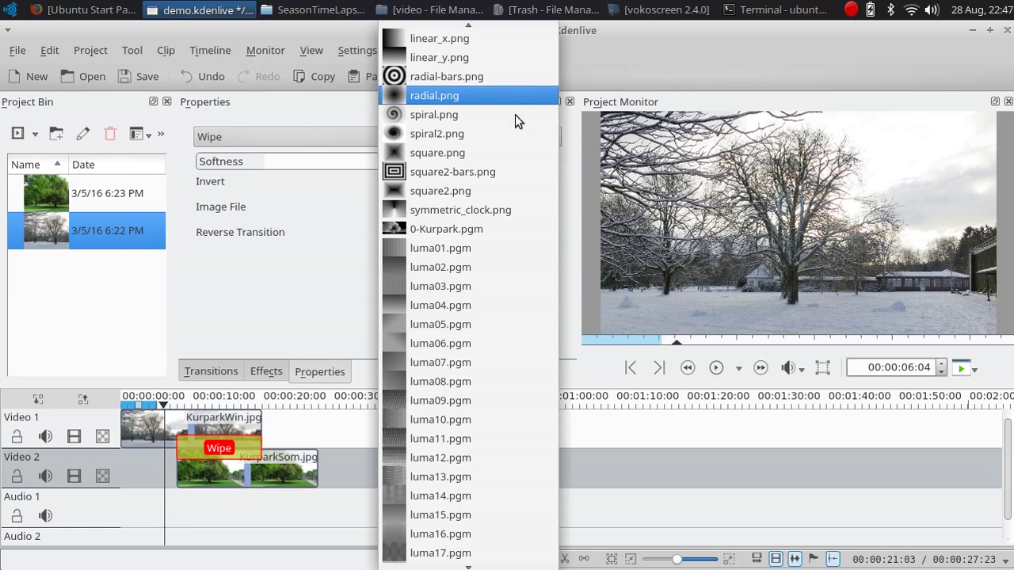
click(475, 62)
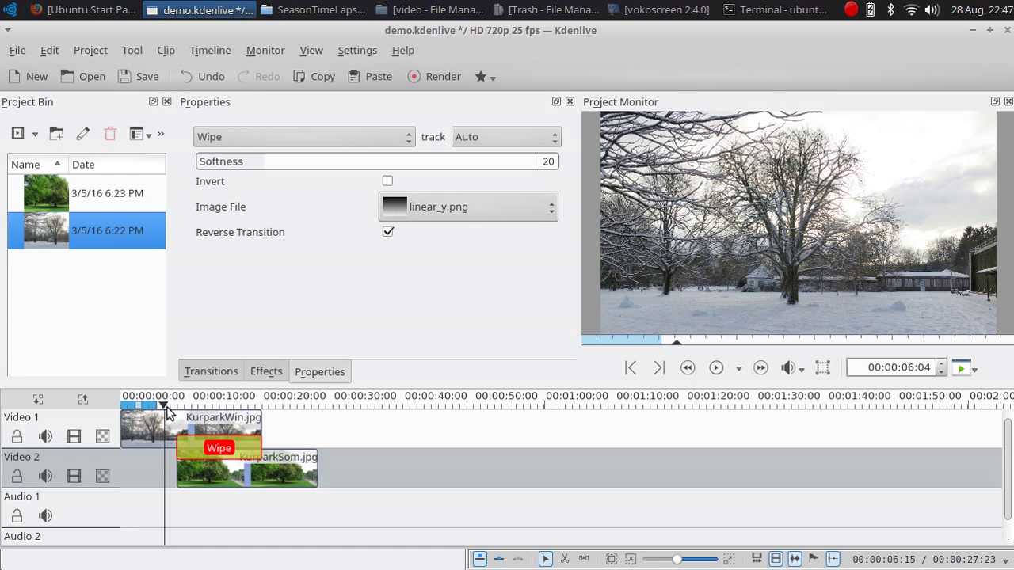
- Scrub through the new linear_y wipe, then select the KurparkWin.jpg and KurparkSom.jpg clips
drag(166, 405, 205, 405)
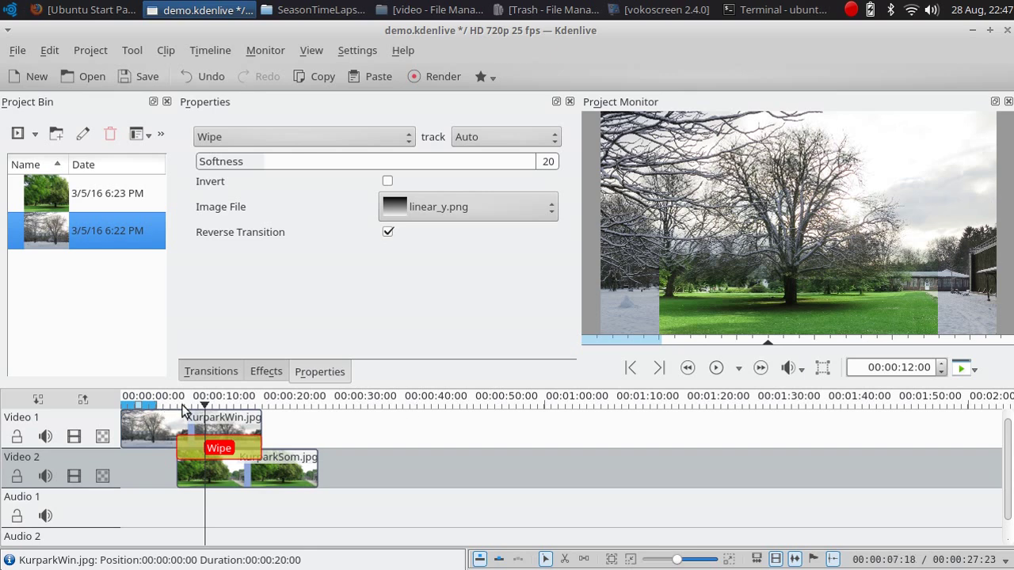
drag(206, 408, 171, 407)
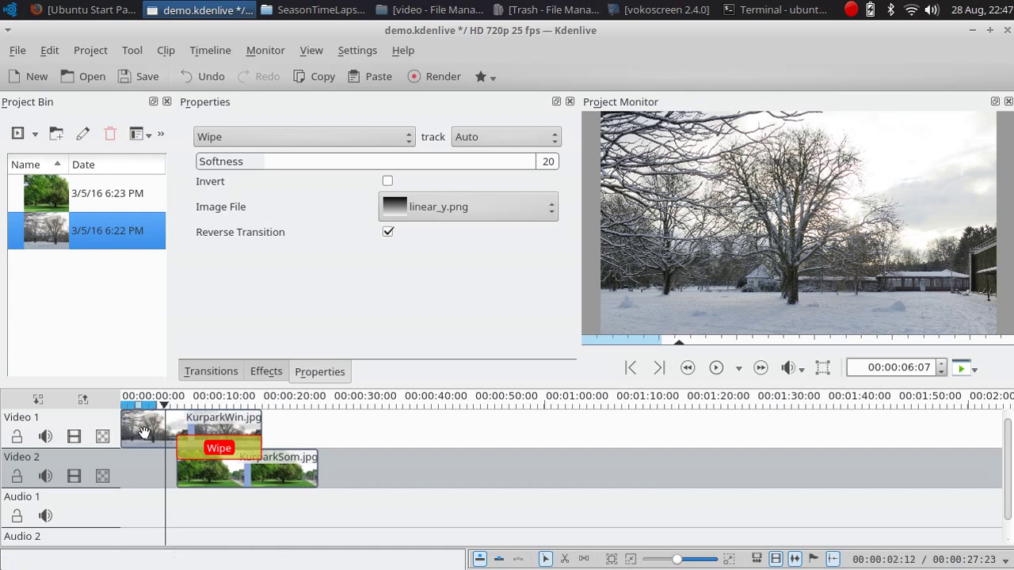
click(151, 430)
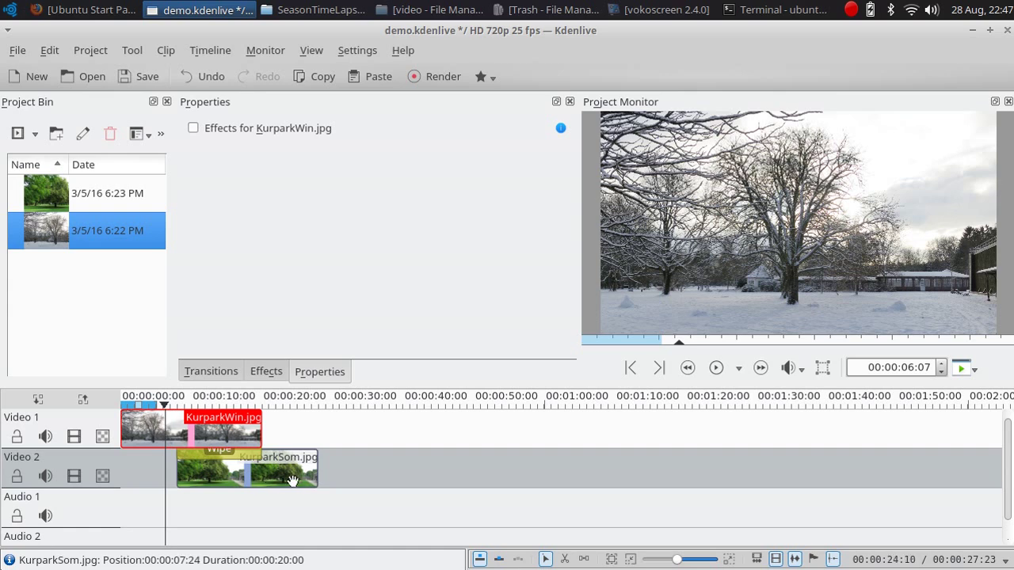
click(295, 481)
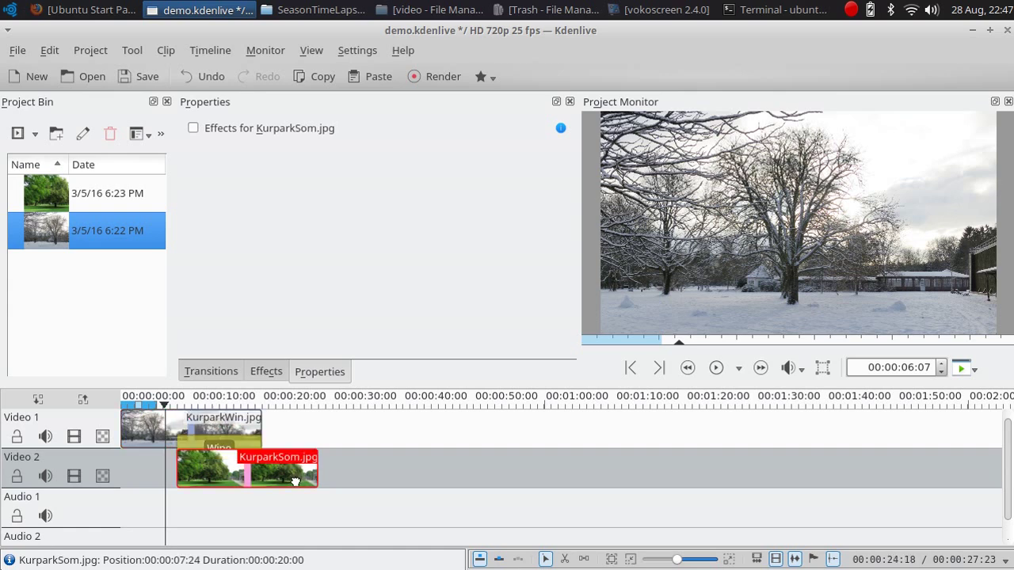
- Jump to the summer frame at 00:00:26:12, then add a transparent 1920×1080 'Layer' above KurparkSom.jpg
click(309, 399)
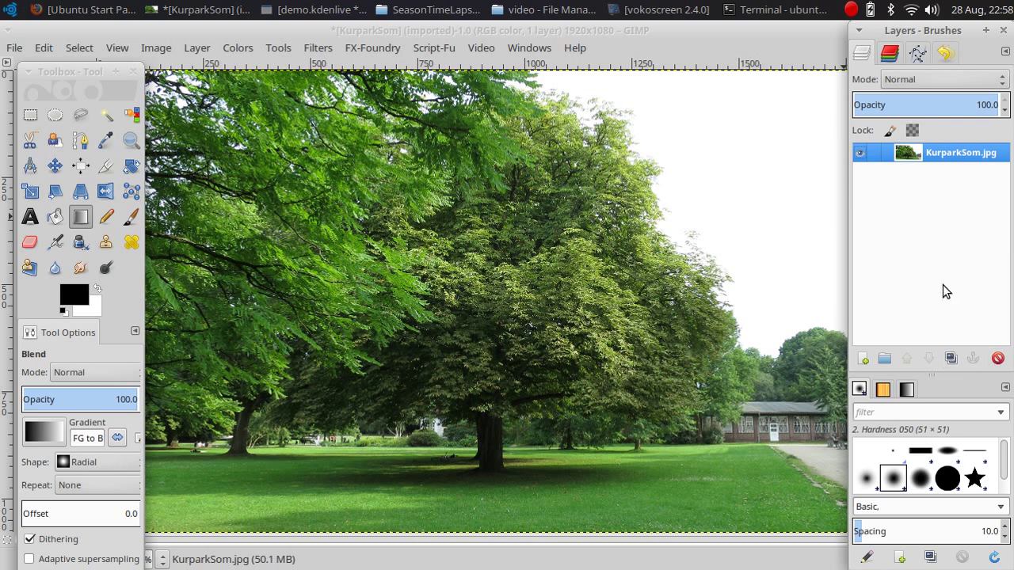
click(863, 359)
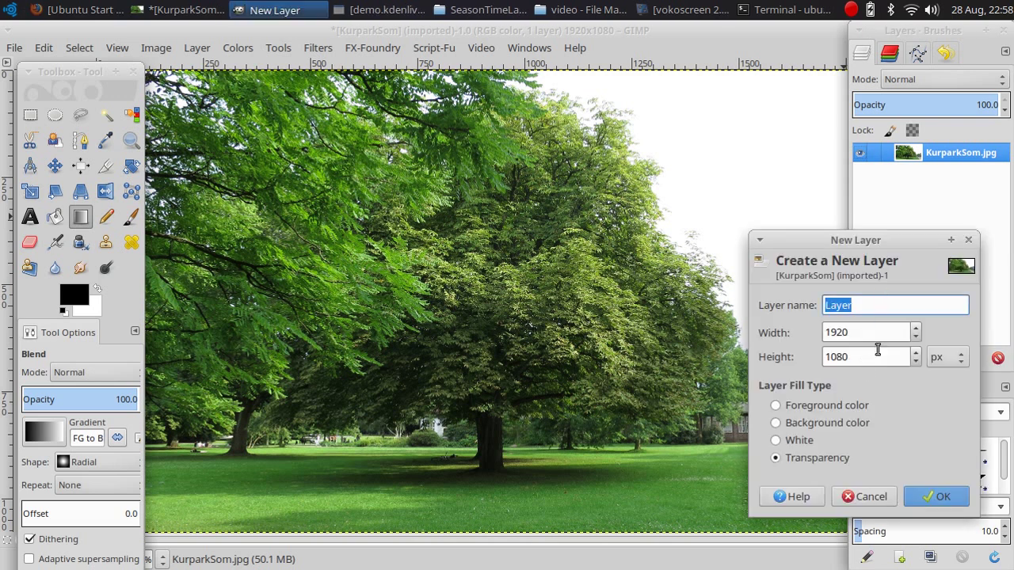
click(933, 497)
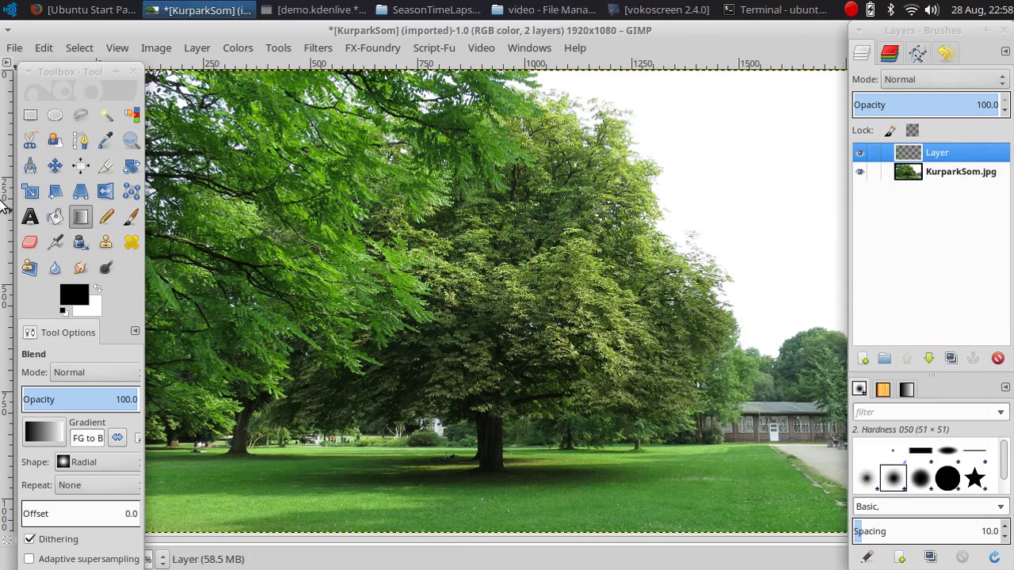
- Drag a radial FG-to-BG gradient from the image centre outward on the new layer
click(82, 219)
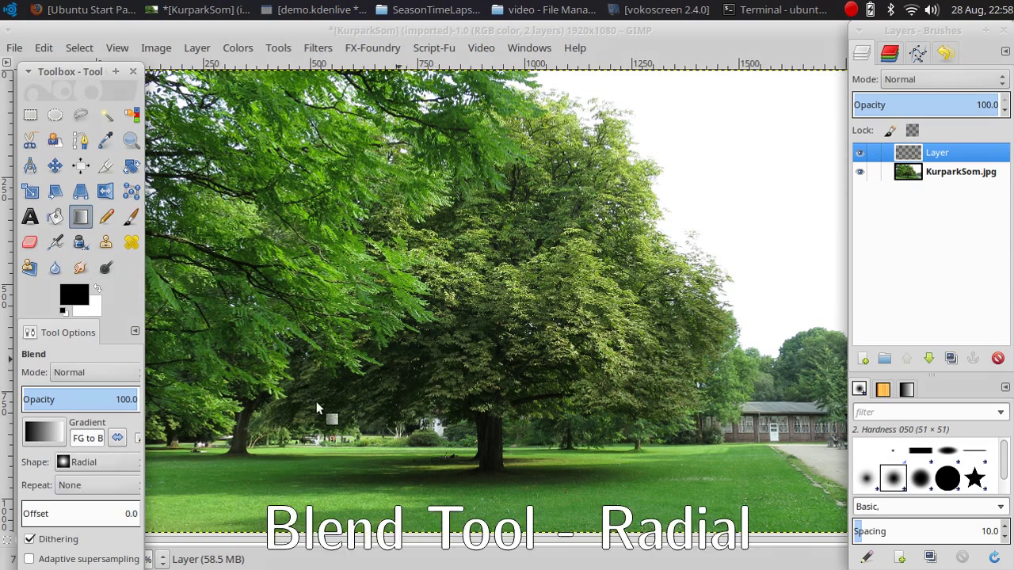
drag(491, 358, 681, 148)
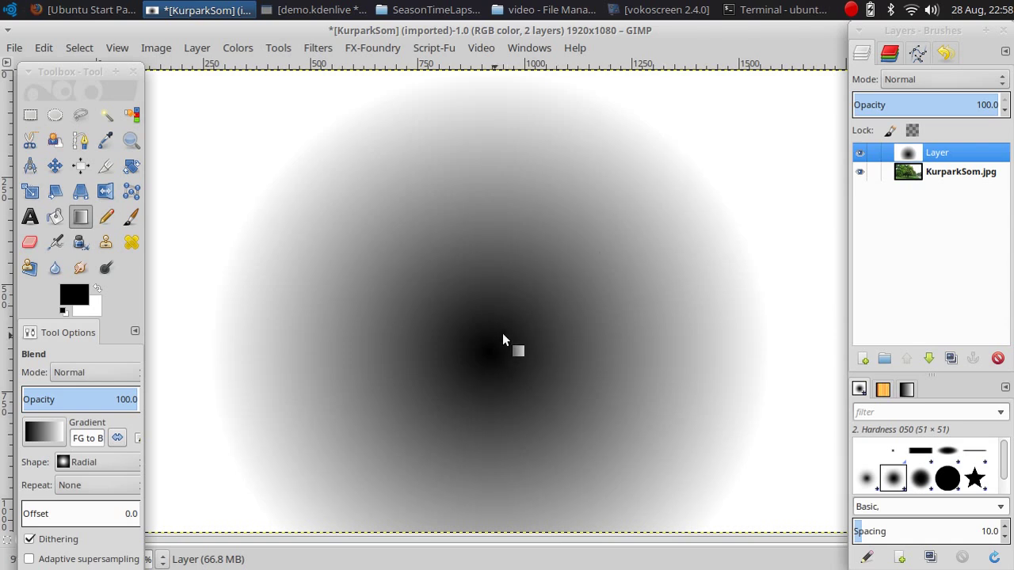
click(955, 163)
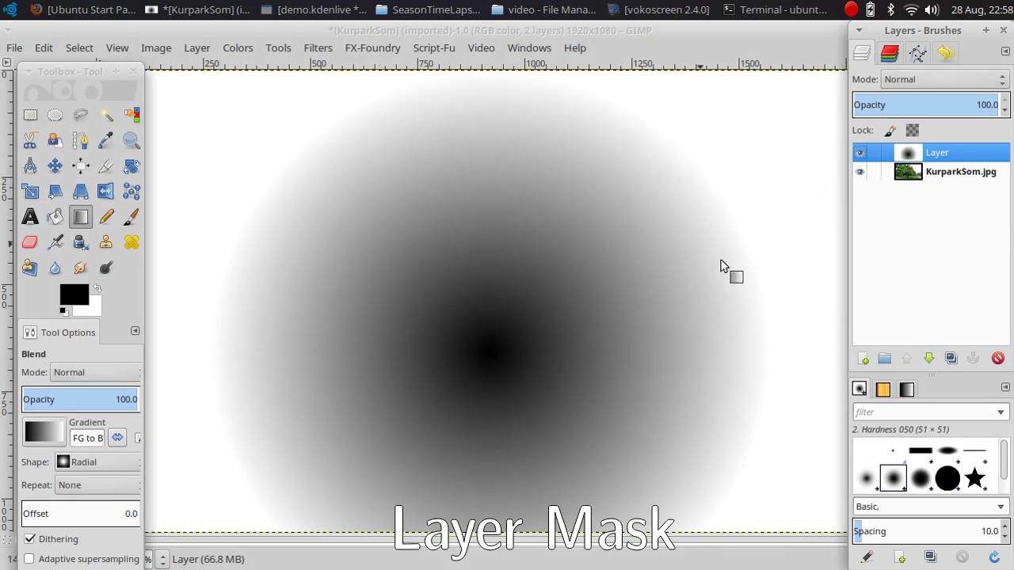
- Add a white, fully opaque layer mask to the gradient layer
right_click(947, 162)
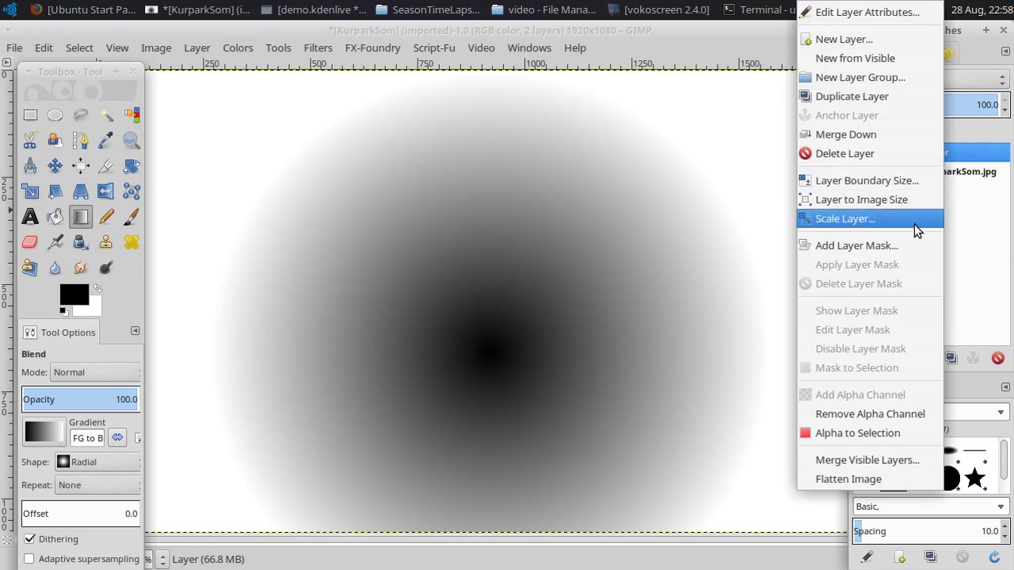
click(906, 246)
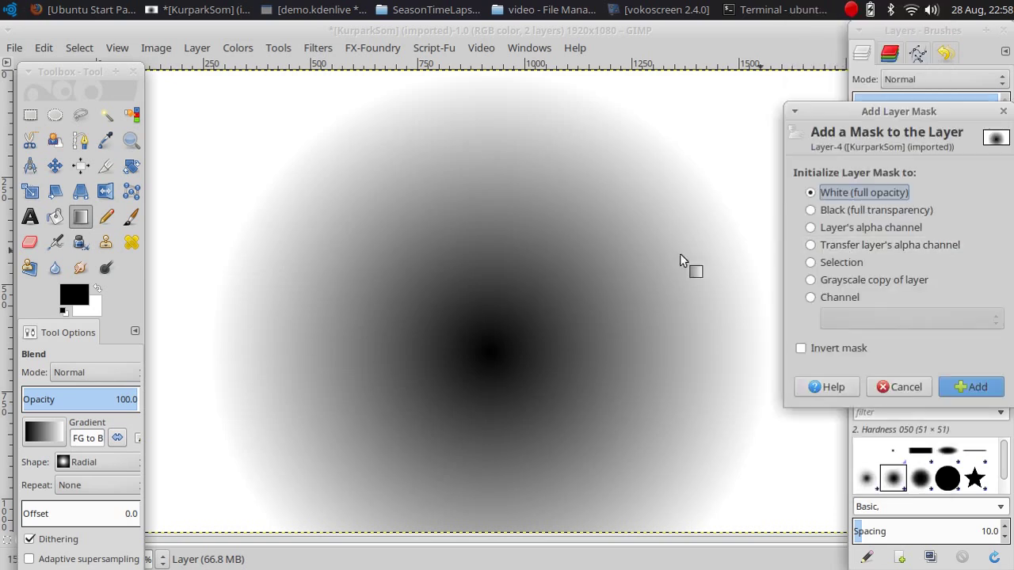
click(965, 389)
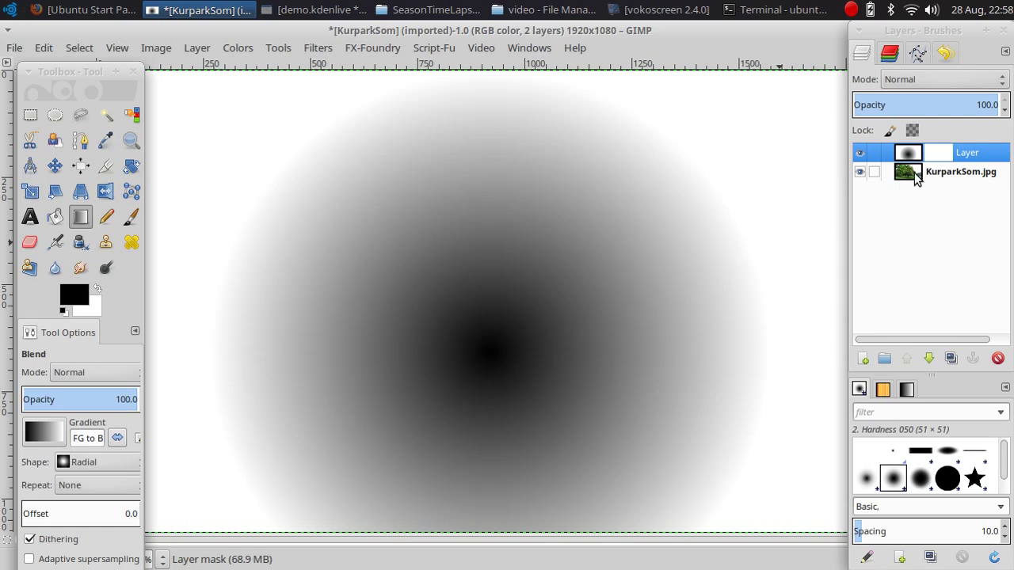
- Copy the whole KurparkSom.jpg photo, paste and anchor it into the mask, and reshow the layer
click(859, 152)
click(917, 172)
key(r)
key(ctrl+a)
key(ctrl+c)
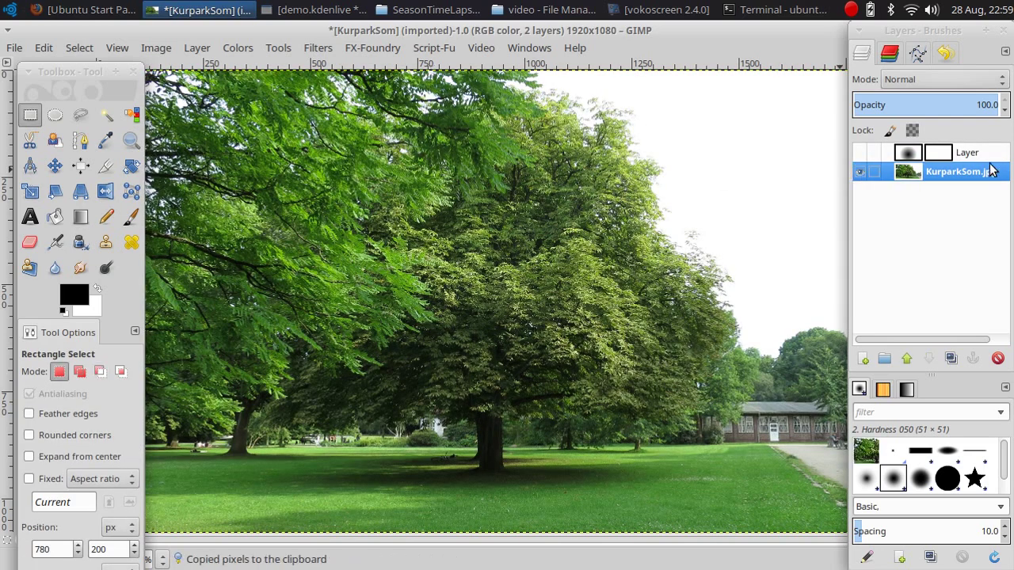
click(941, 159)
key(ctrl+v)
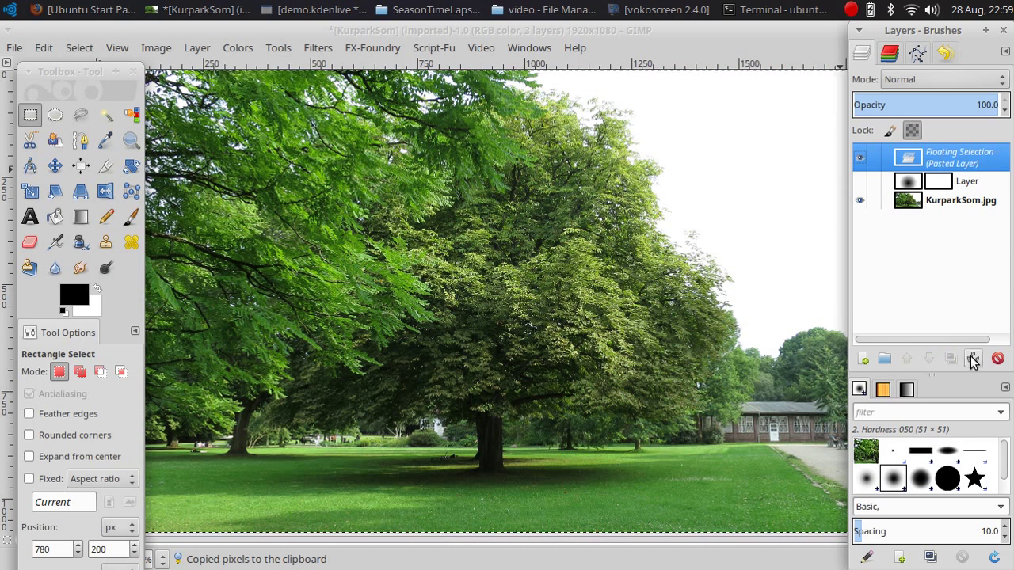
click(973, 358)
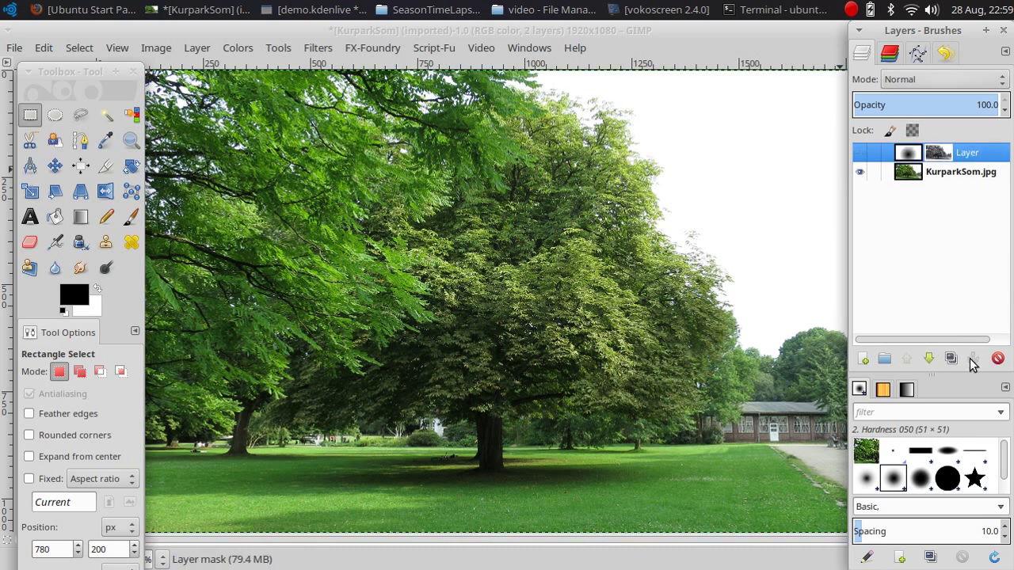
click(860, 153)
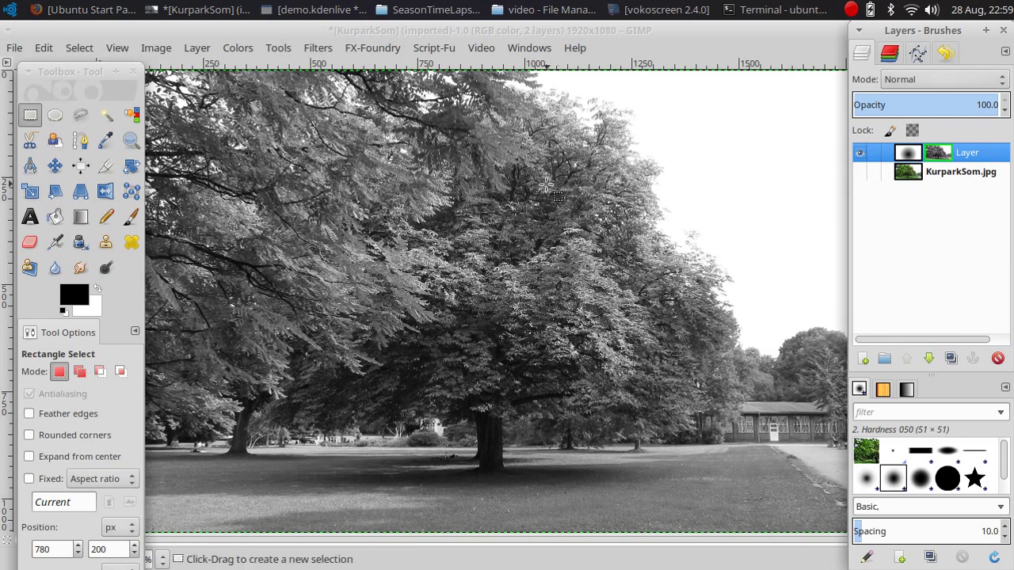
- Invert the colours of the layer mask
click(158, 56)
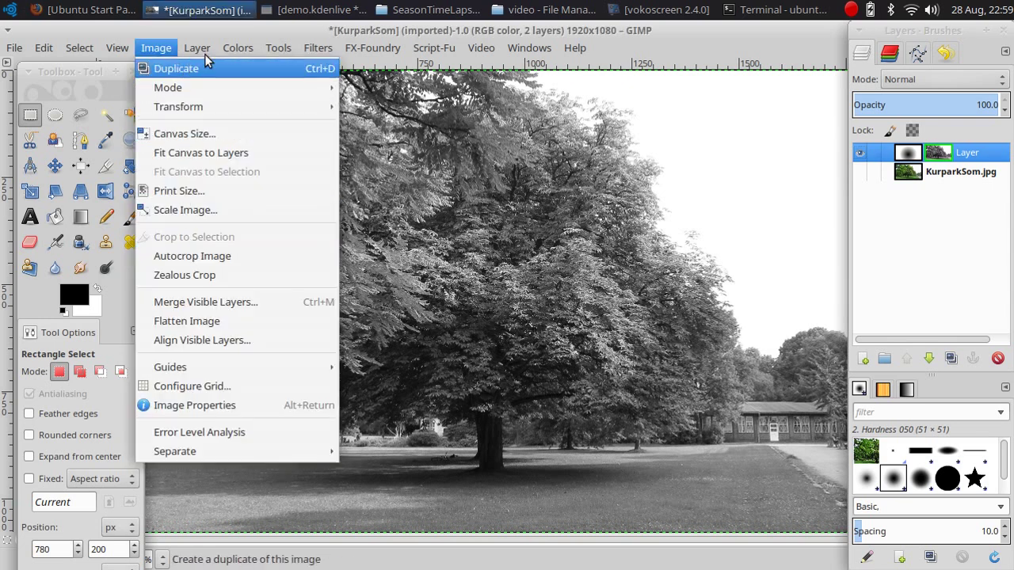
mouse_move(237, 48)
click(282, 264)
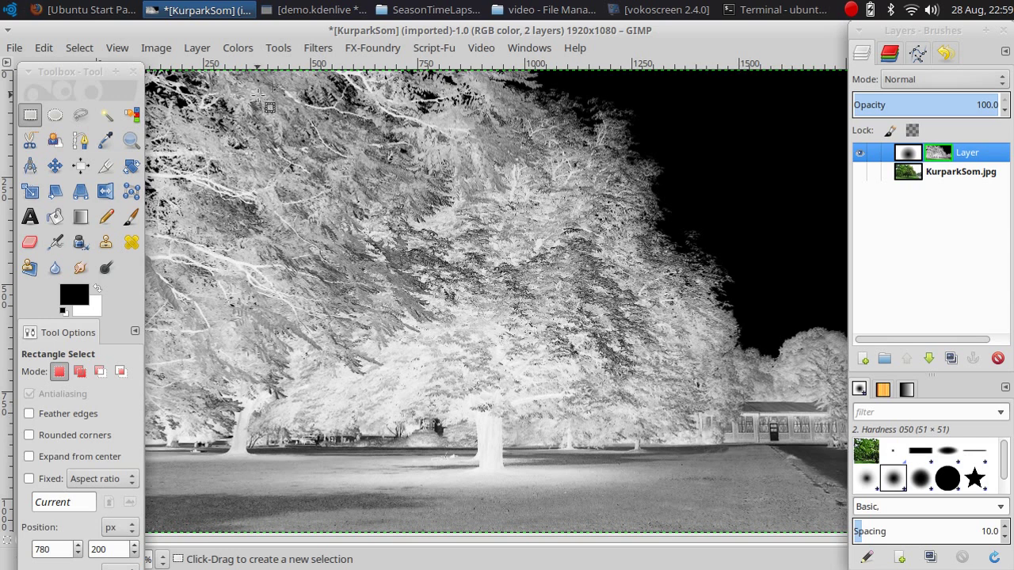
- Apply a Threshold of 86 to the mask
click(228, 51)
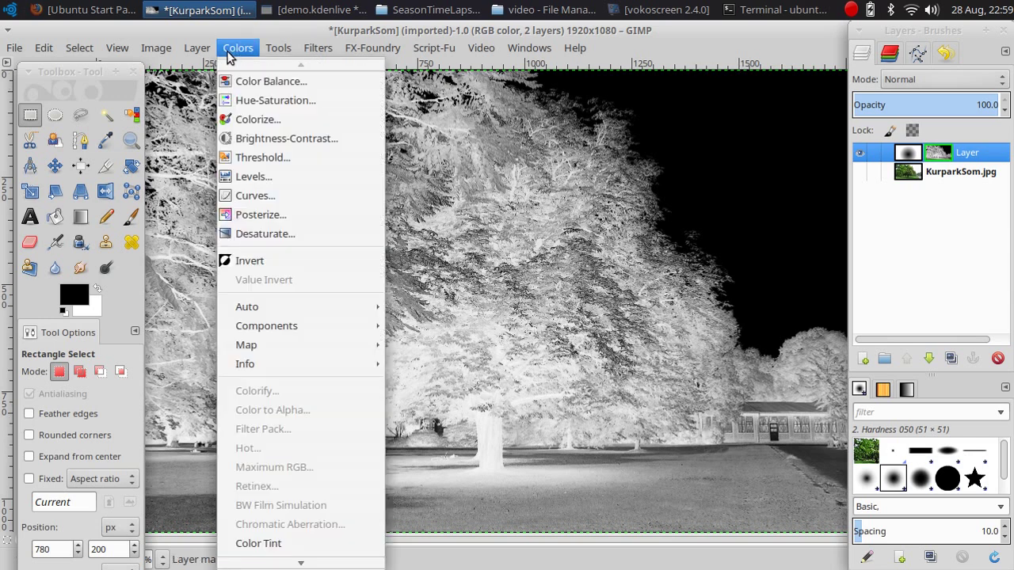
click(325, 168)
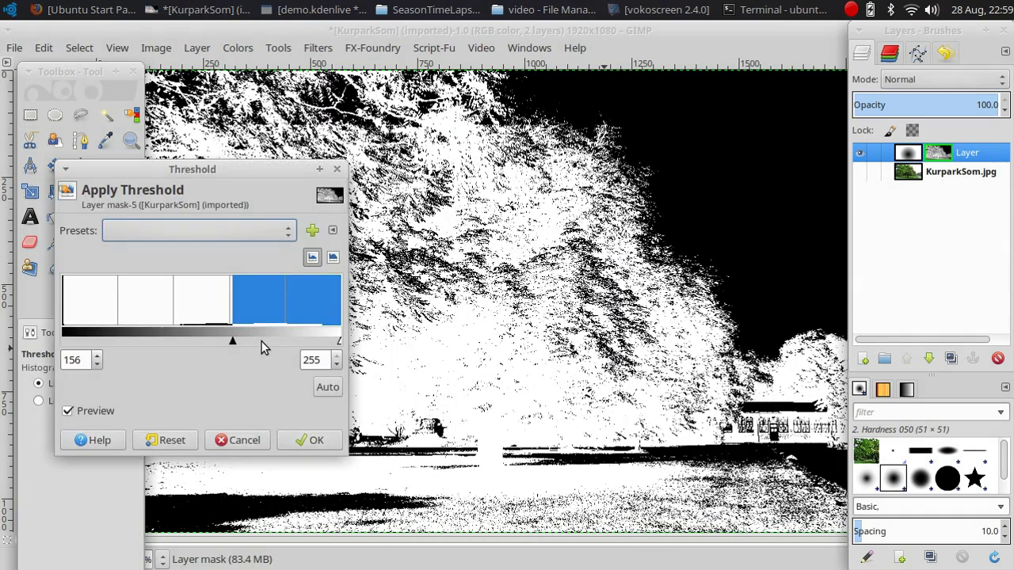
drag(265, 346, 154, 341)
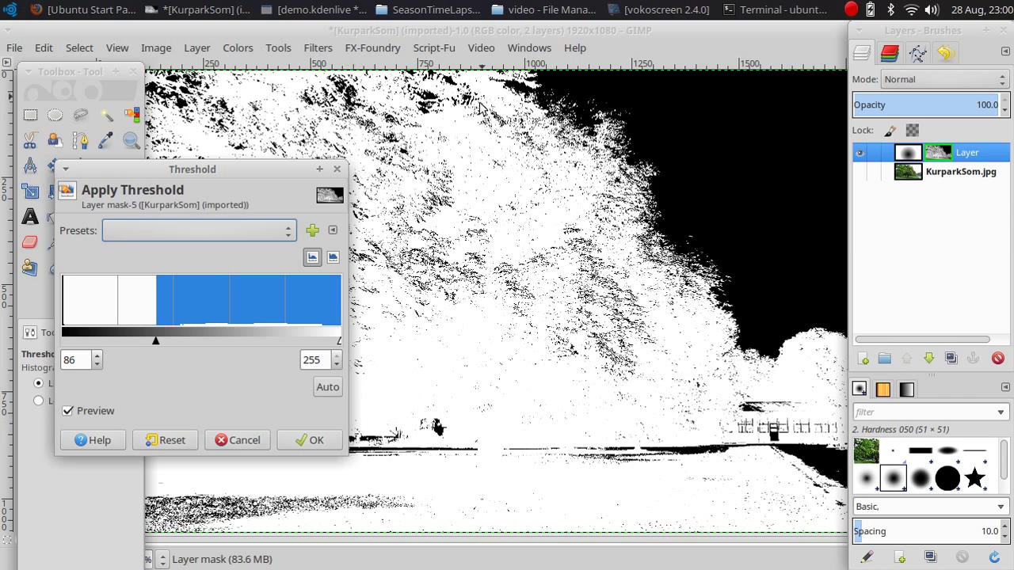
click(325, 444)
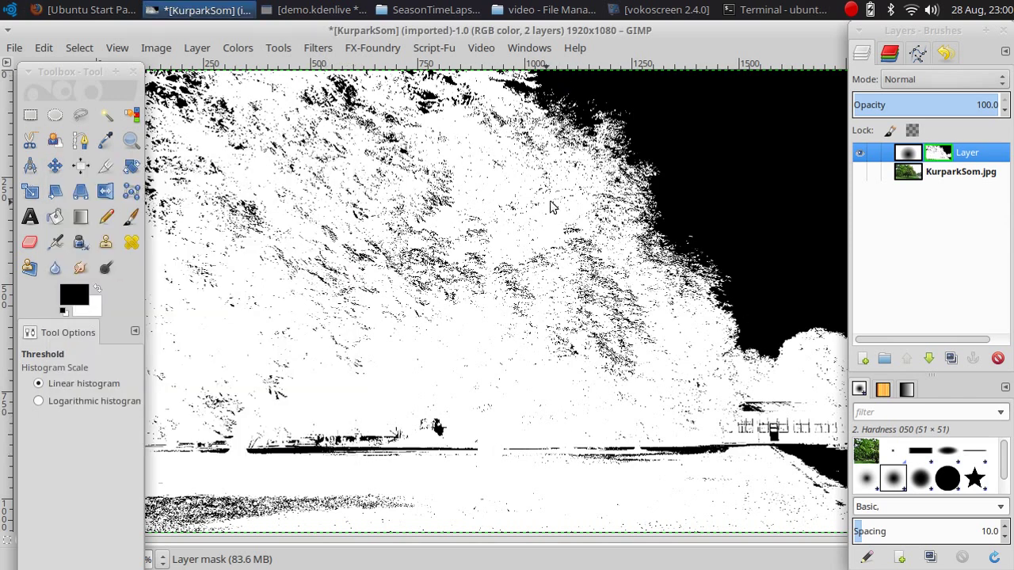
- Turn off Show Layer Mask and toggle KurparkSom.jpg visibility to compare, leaving it hidden
right_click(935, 153)
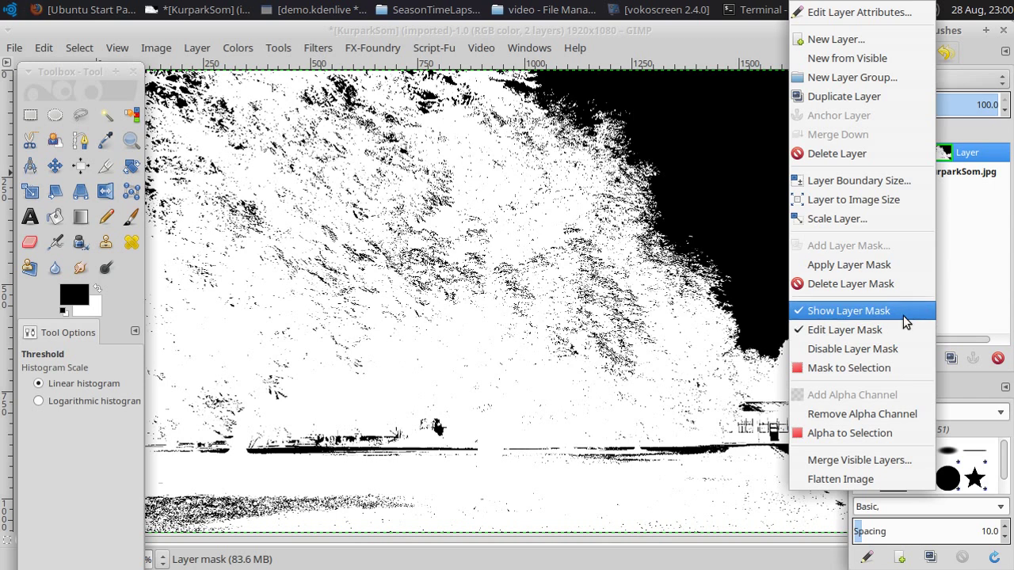
click(904, 313)
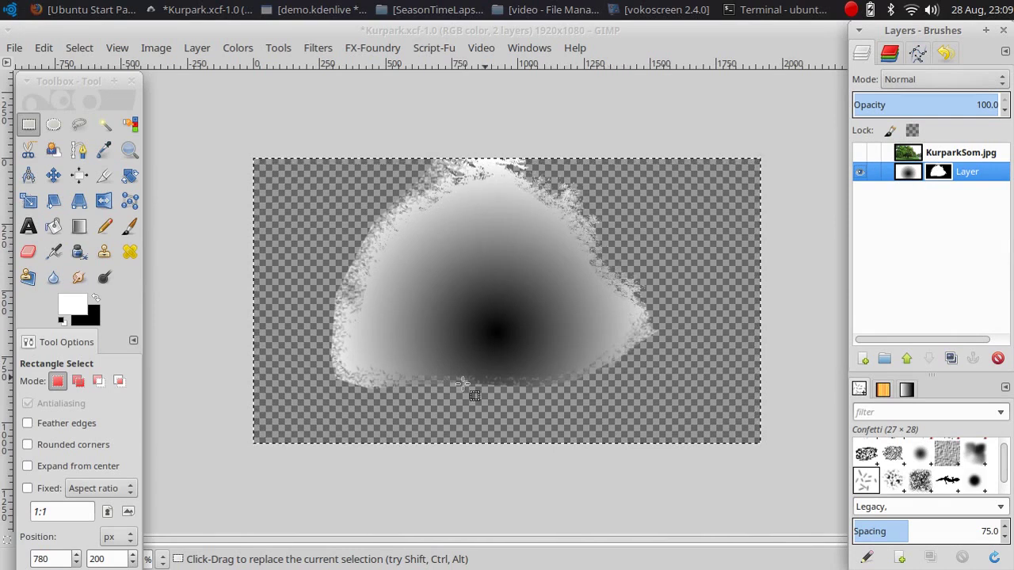
click(860, 153)
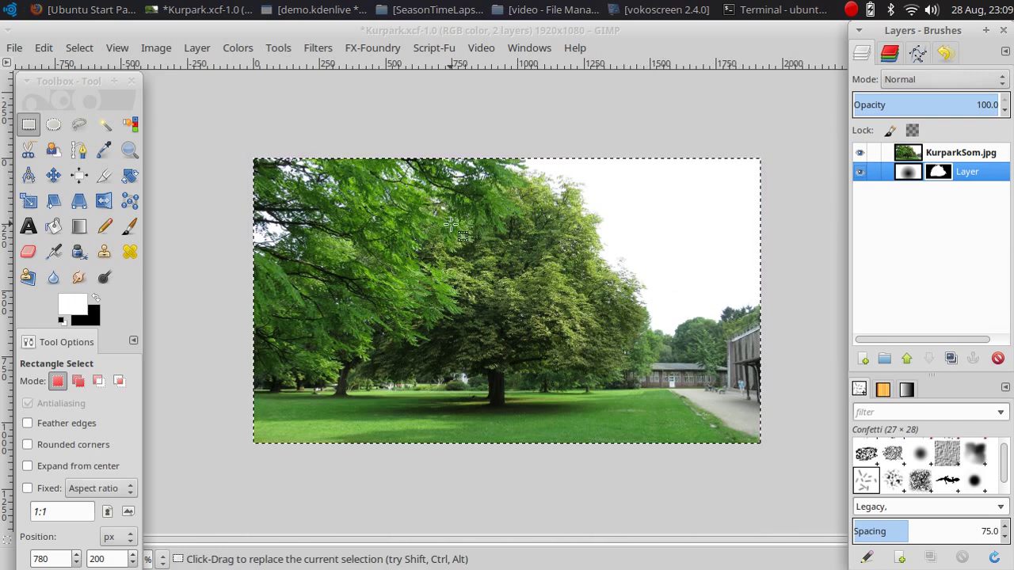
click(864, 154)
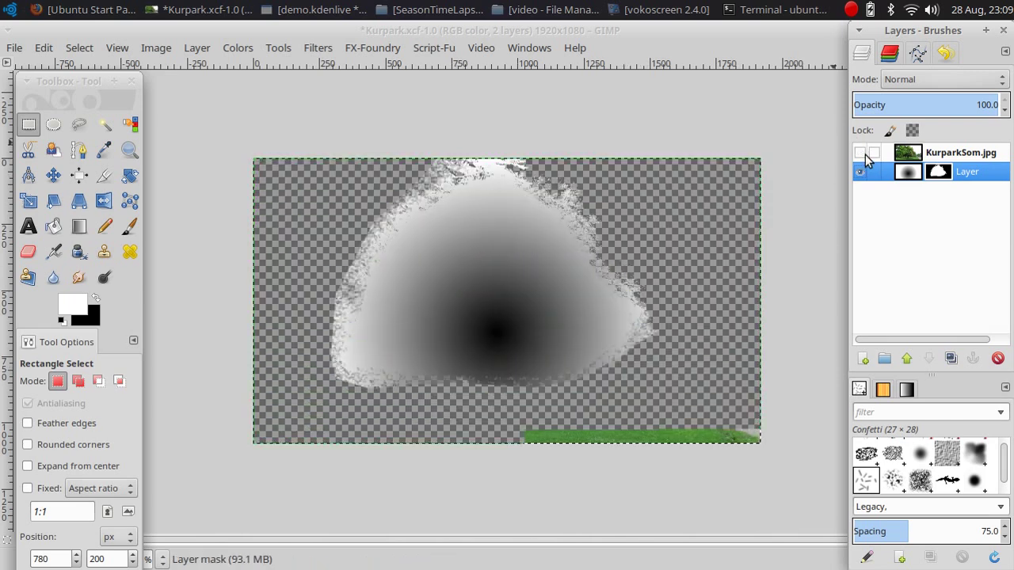
click(860, 154)
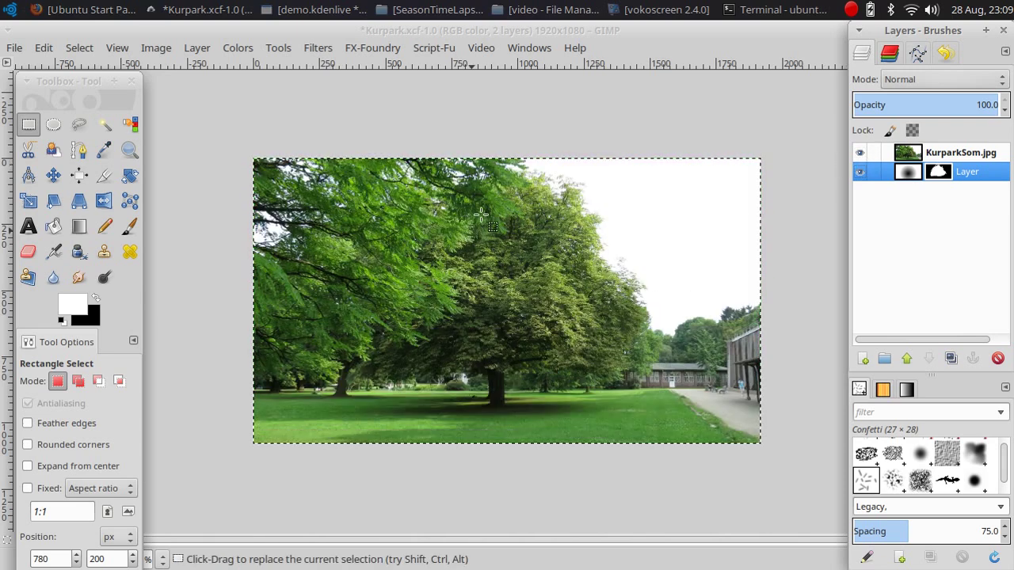
click(860, 153)
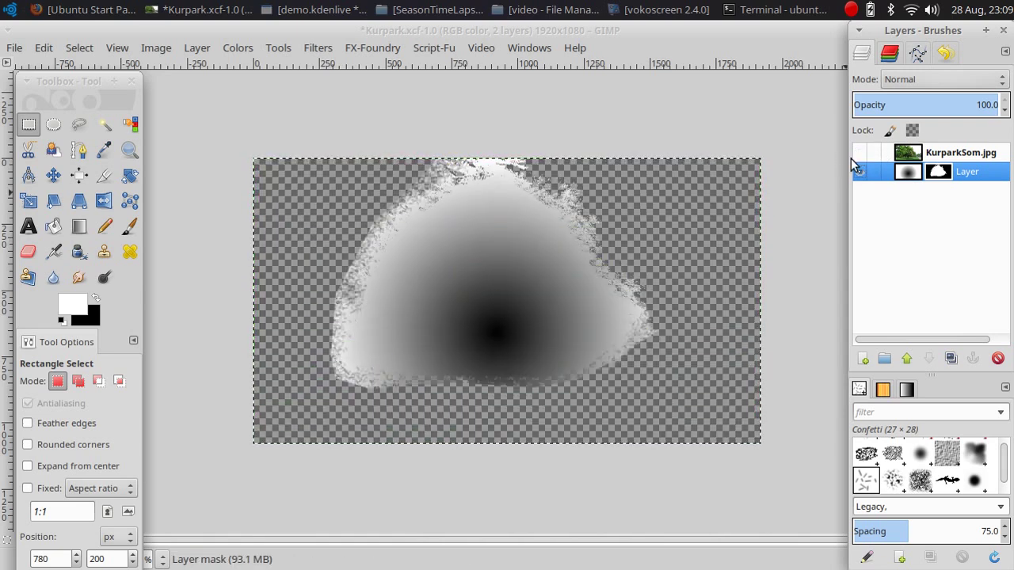
- Add a transparent Layer #1 and move it below the tree layer
click(863, 360)
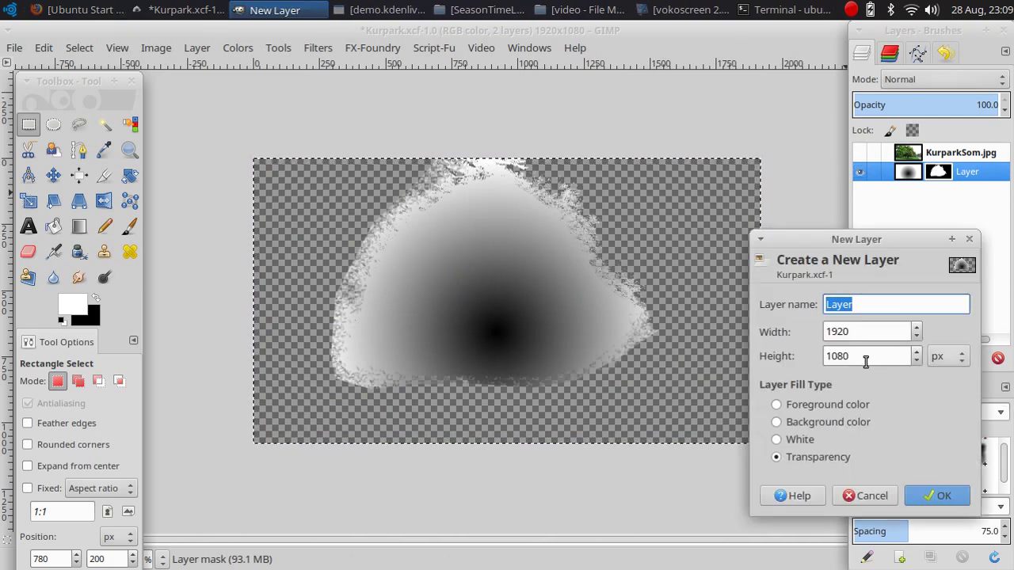
click(933, 497)
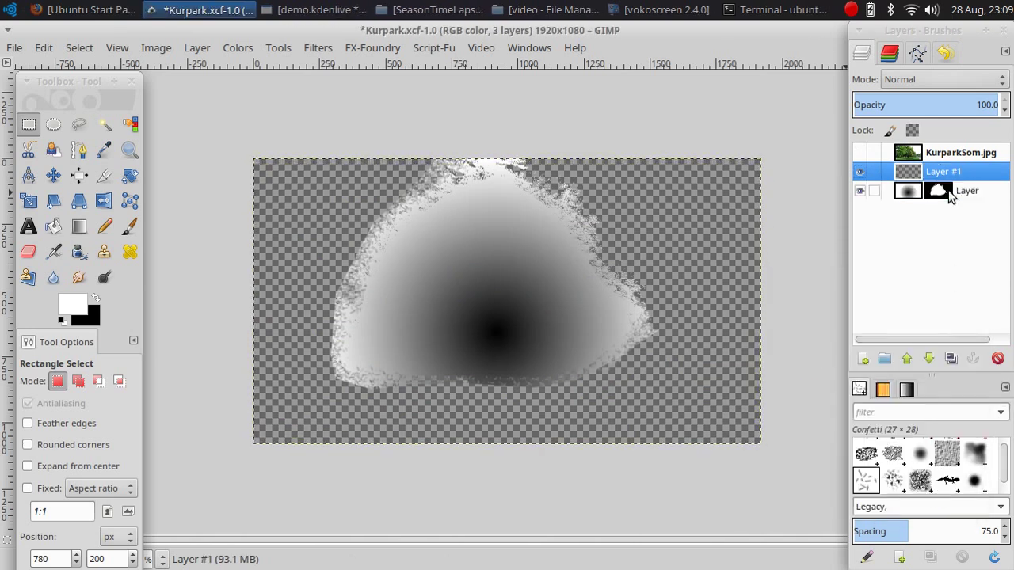
drag(955, 176, 953, 210)
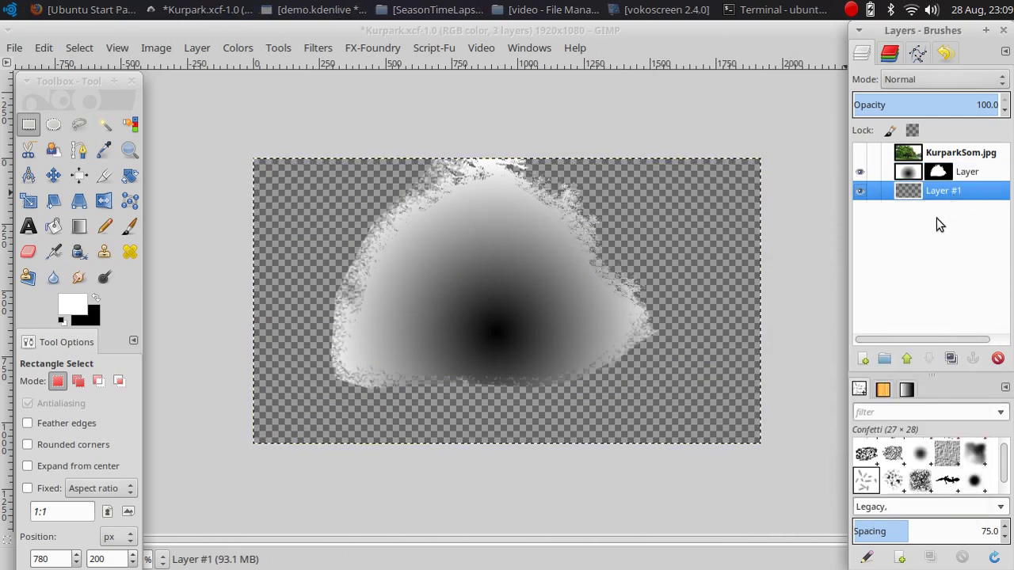
- Fill Layer #1 with a linear vertical gradient, white at top fading to black
click(79, 227)
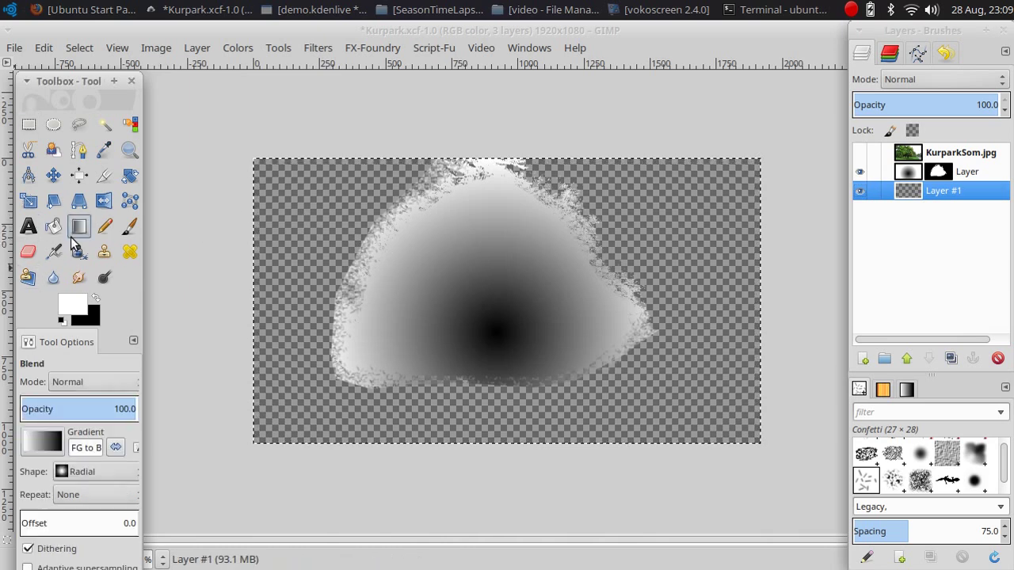
click(59, 472)
click(94, 442)
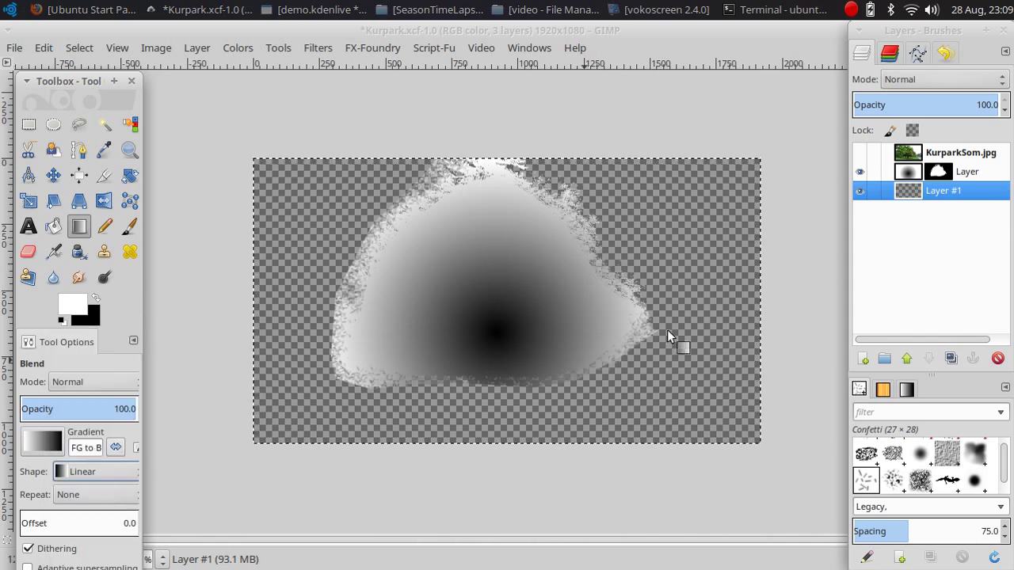
click(920, 195)
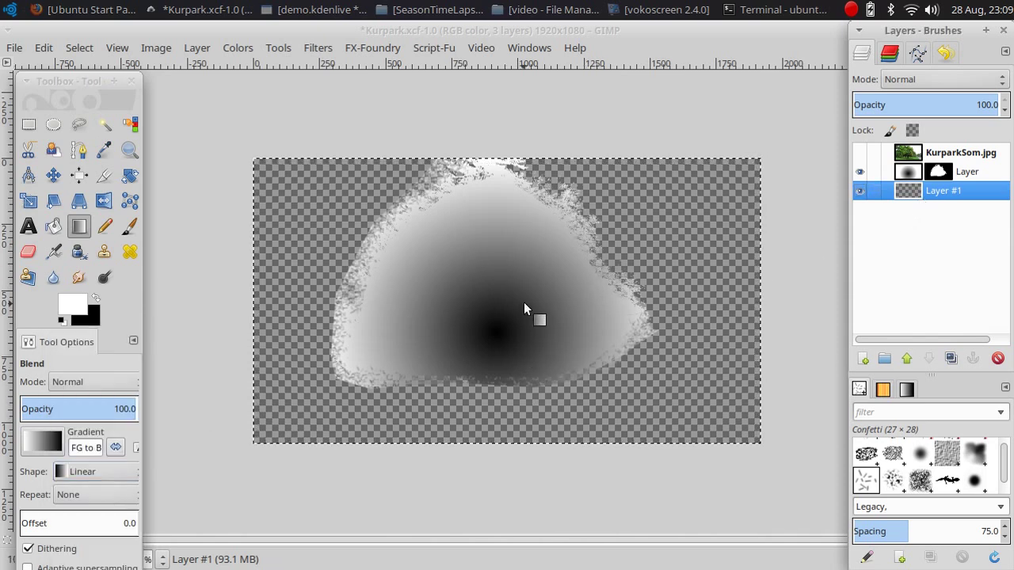
drag(486, 411, 483, 226)
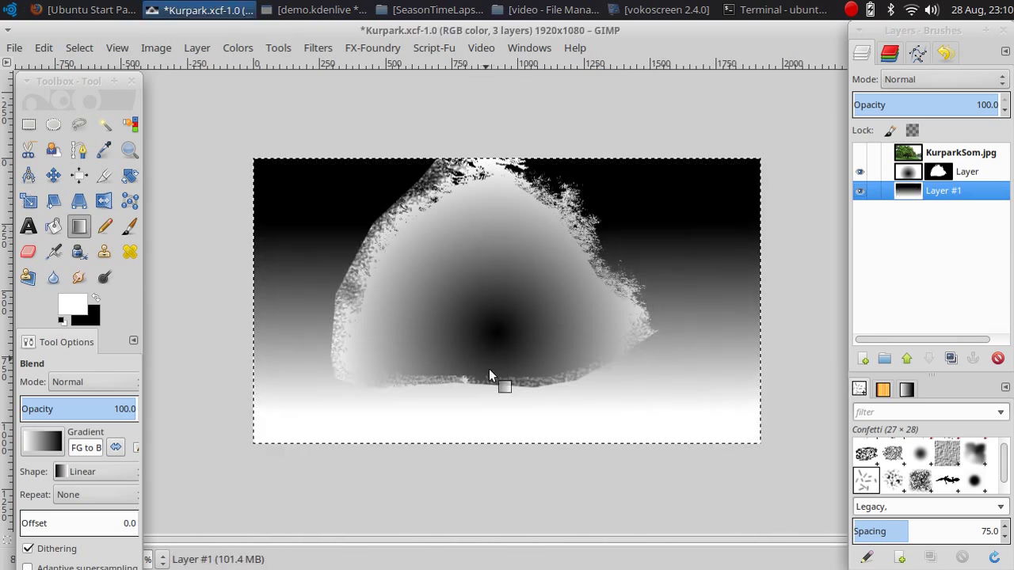
drag(672, 277, 674, 393)
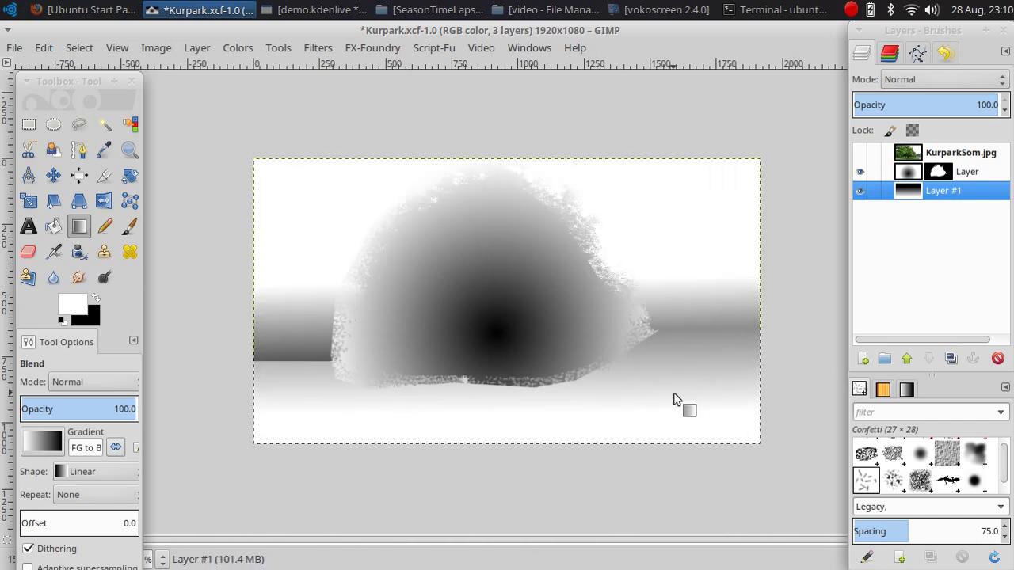
click(19, 49)
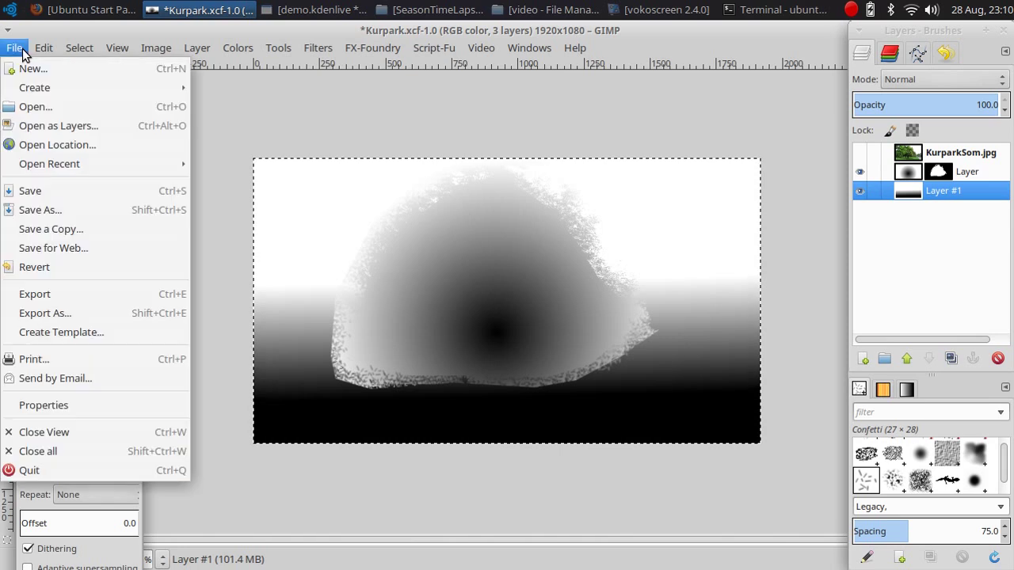
- Export the image as Kurpark.pgm with Raw formatting into the TransitionTut folder
click(77, 316)
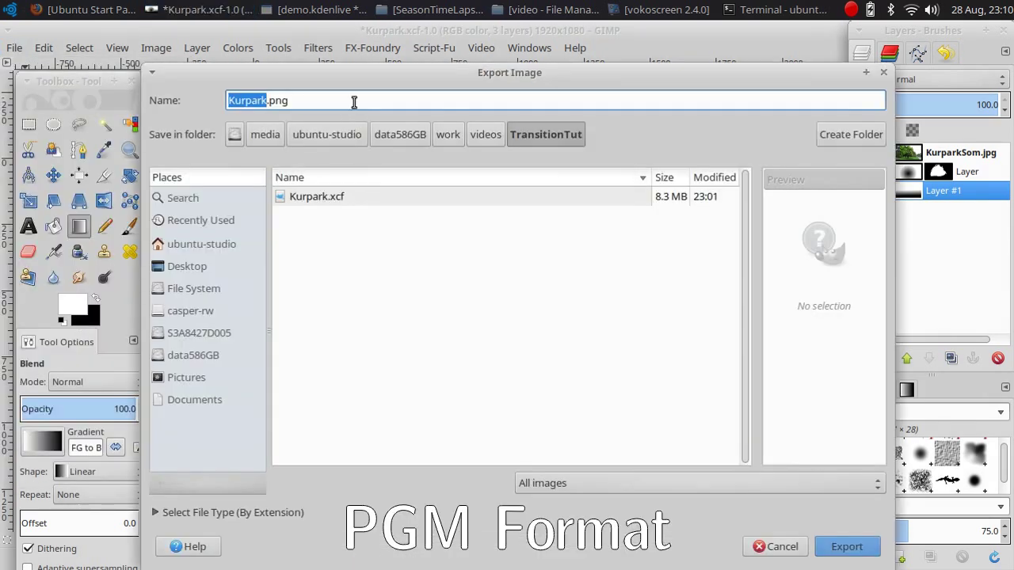
click(355, 100)
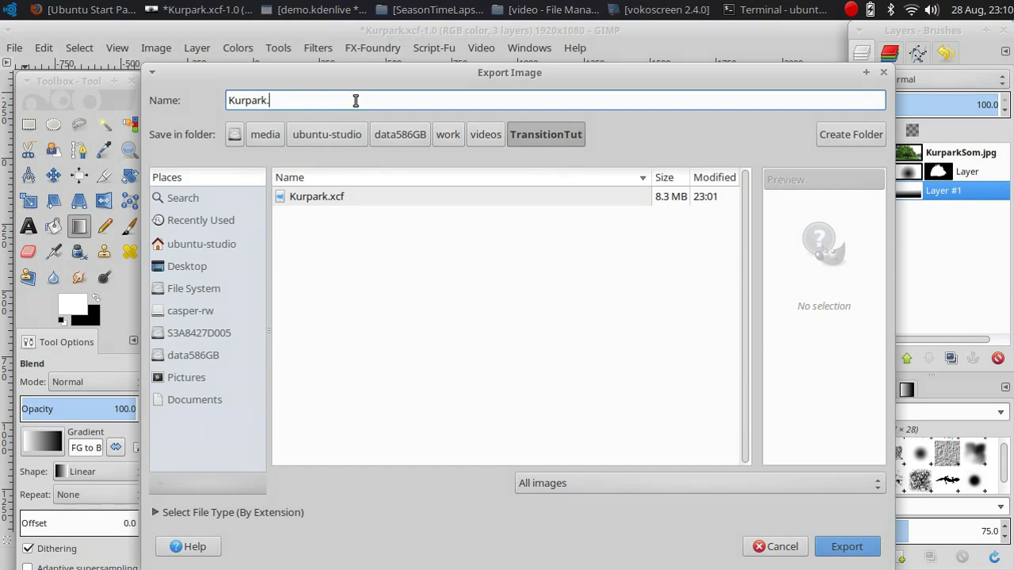
click(828, 542)
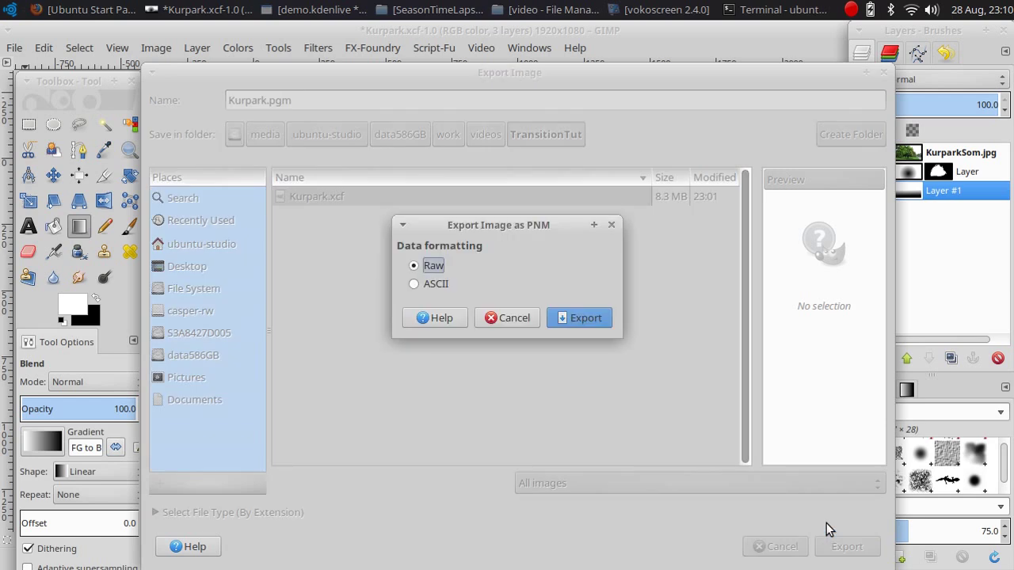
click(586, 325)
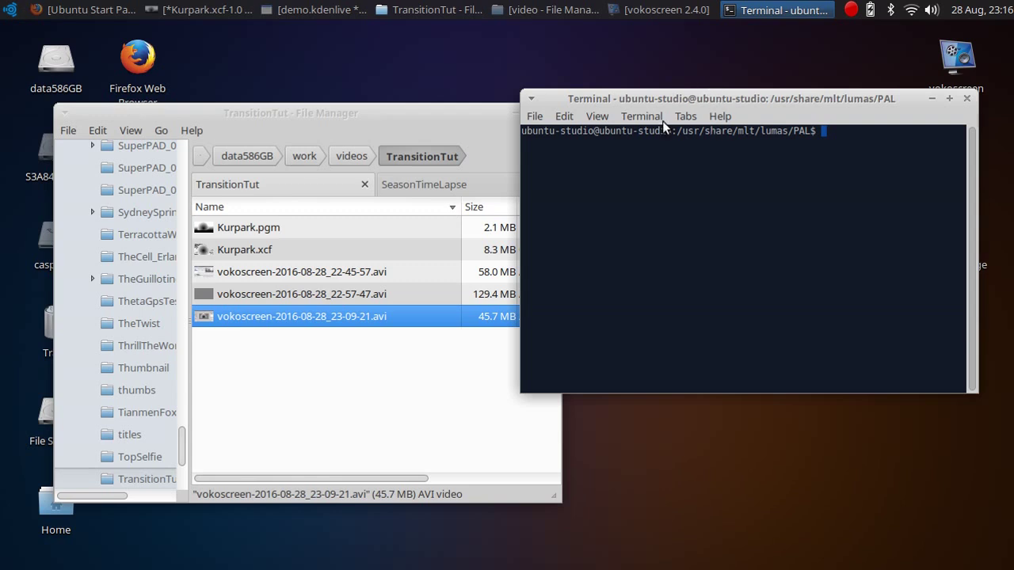
- Run sudo cp with Kurpark.pgm's full path to '.', then list the folder with ls -lrt
drag(679, 132, 790, 132)
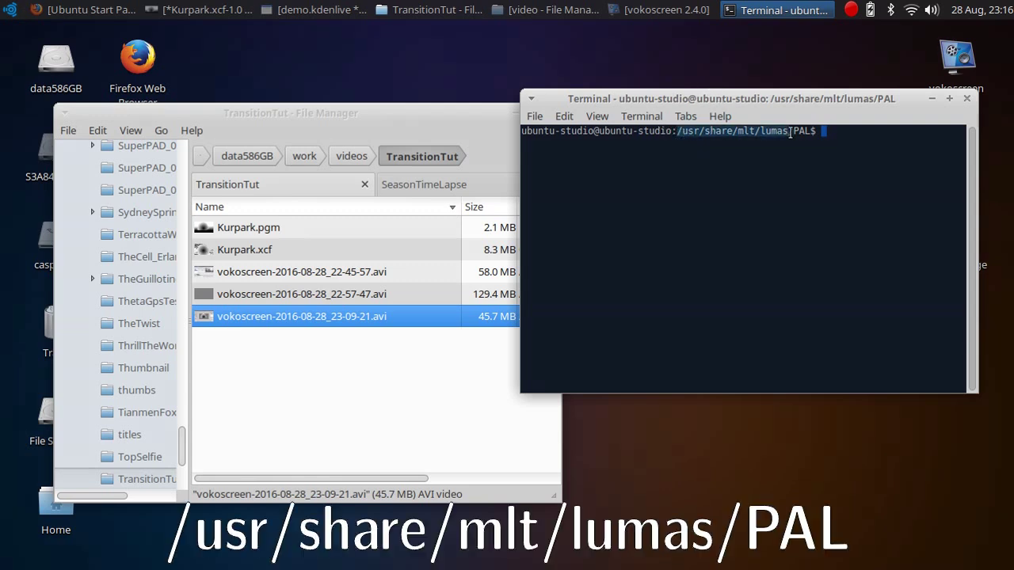
click(839, 134)
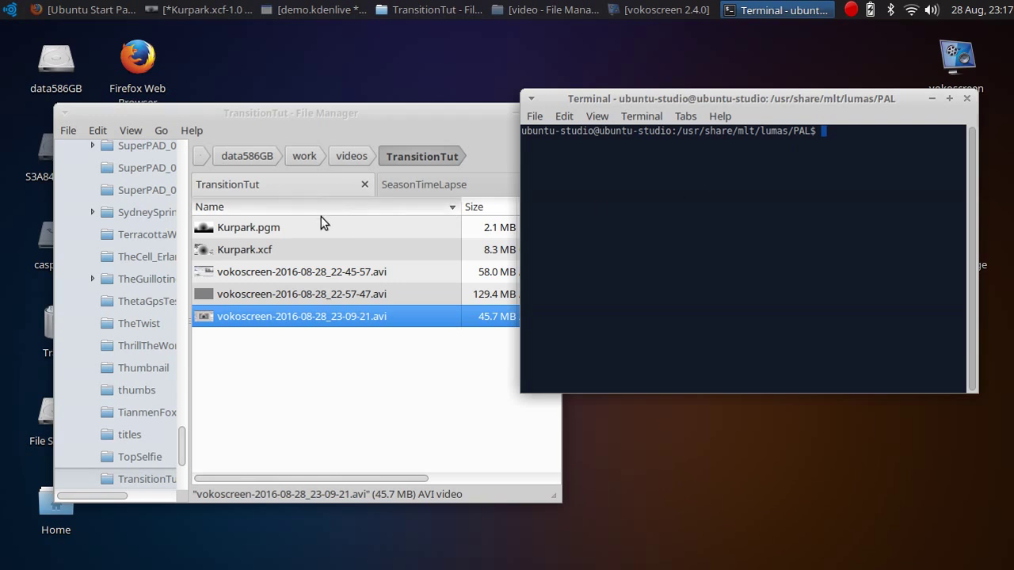
triple_click(639, 262)
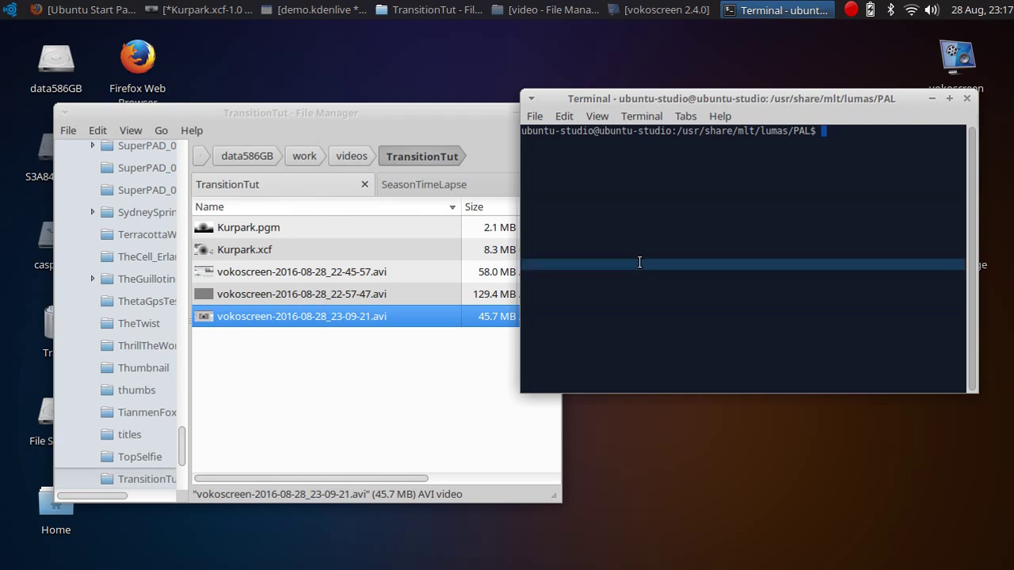
click(639, 262)
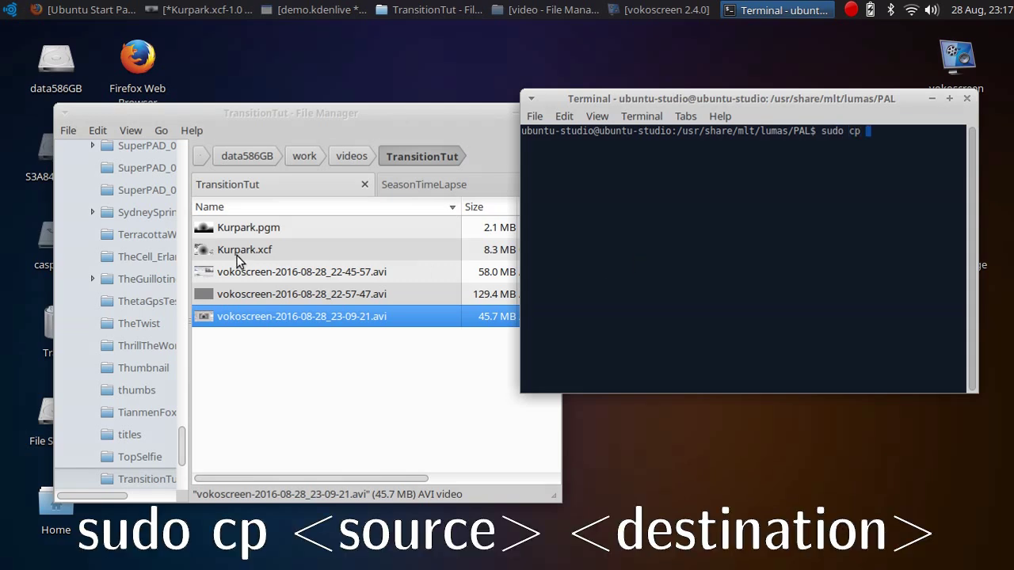
drag(246, 228, 687, 252)
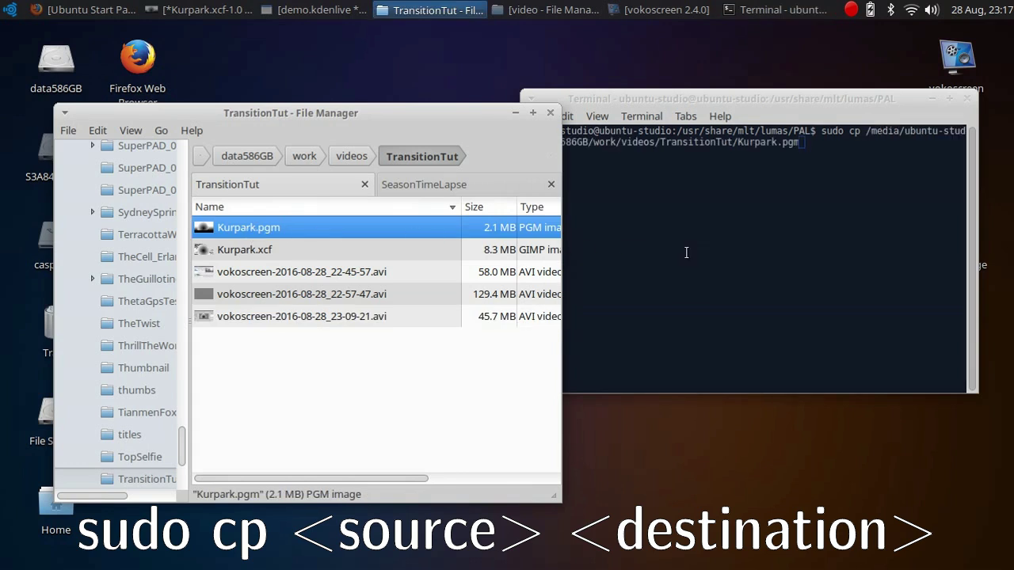
click(696, 252)
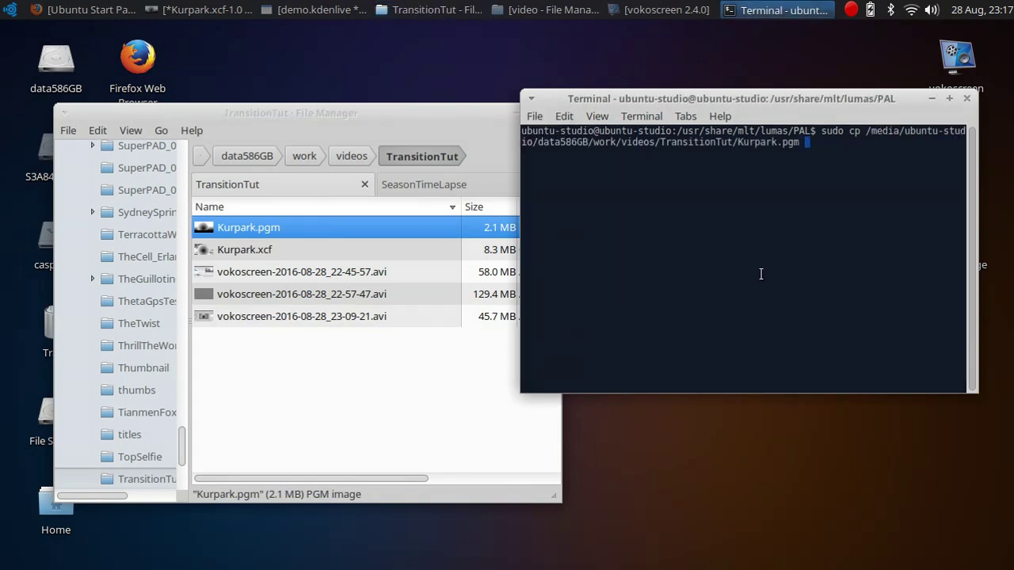
key(Return)
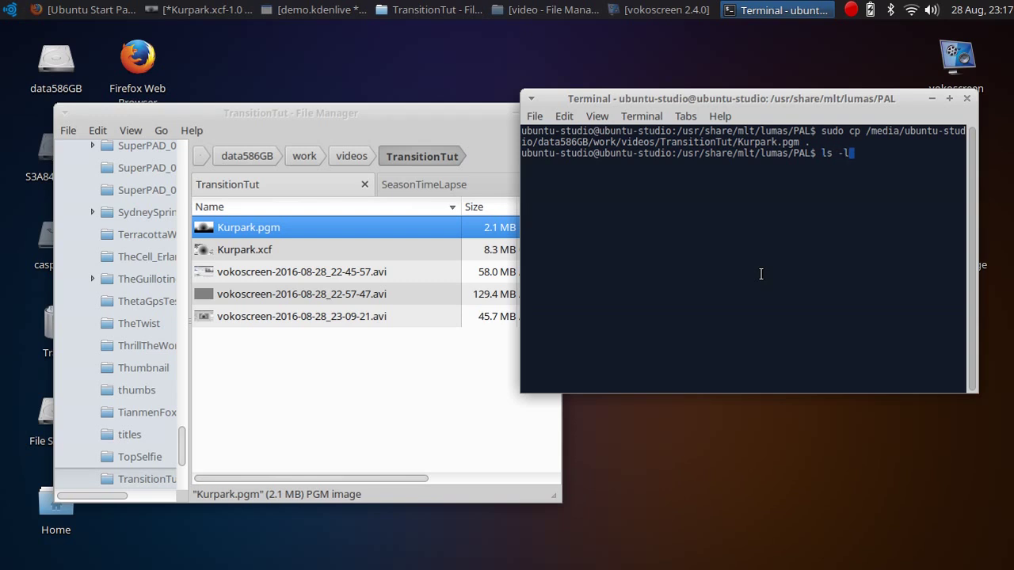
key(Return)
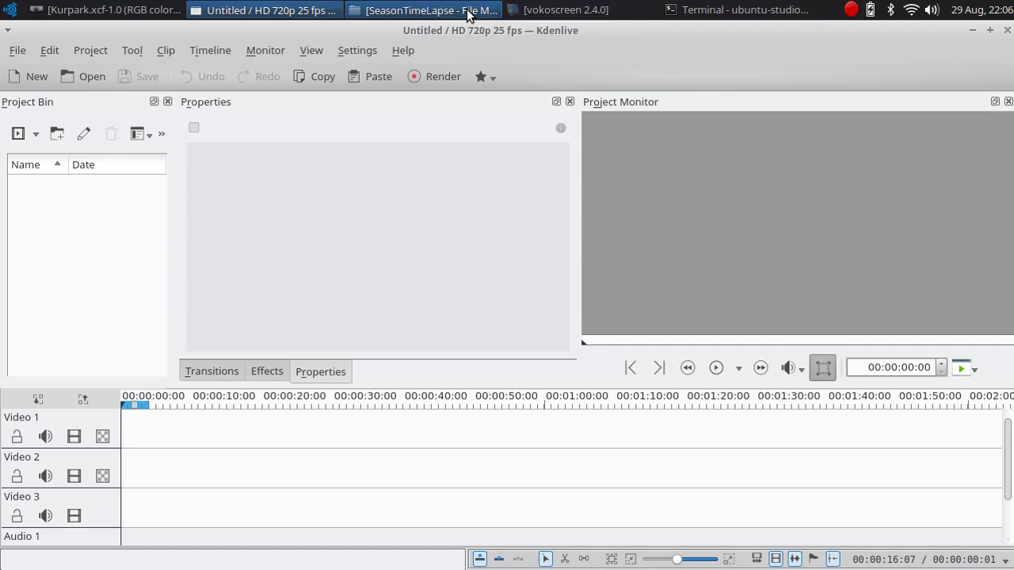
- Import KurparkSom.jpg and KurparkWin.jpg, placing winter on Video 1 and summer on Video 2
click(467, 12)
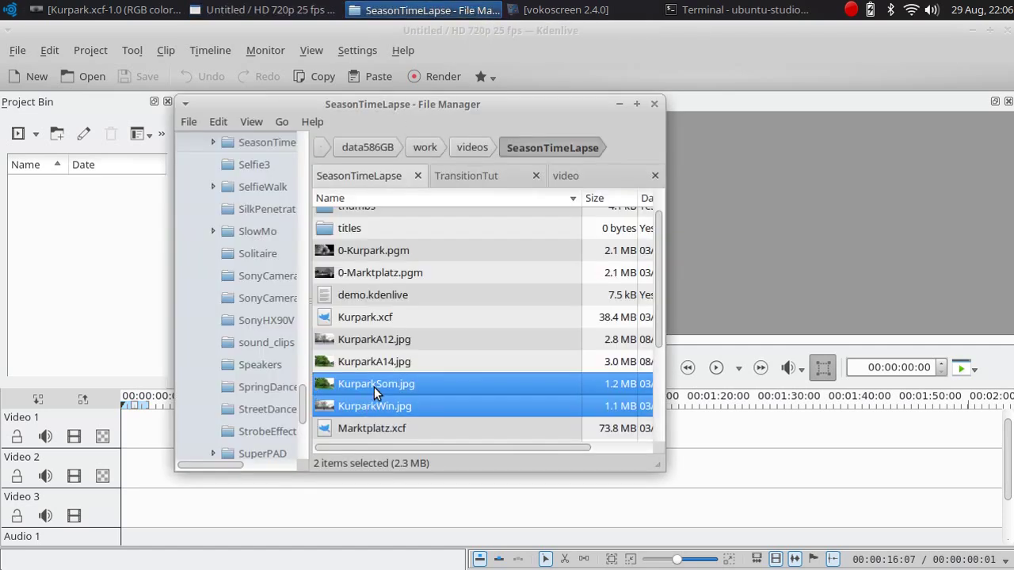
drag(374, 386, 127, 297)
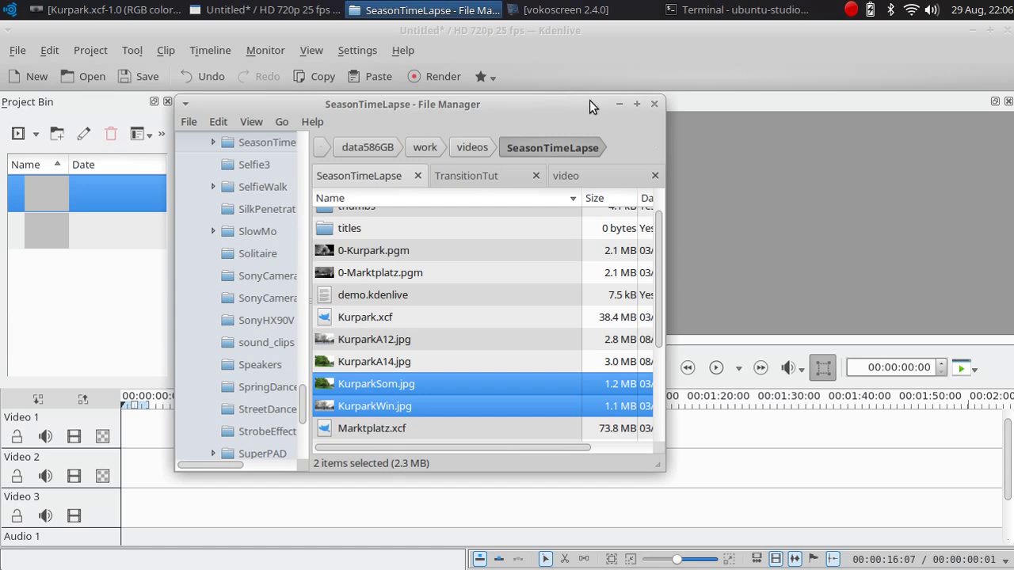
click(619, 104)
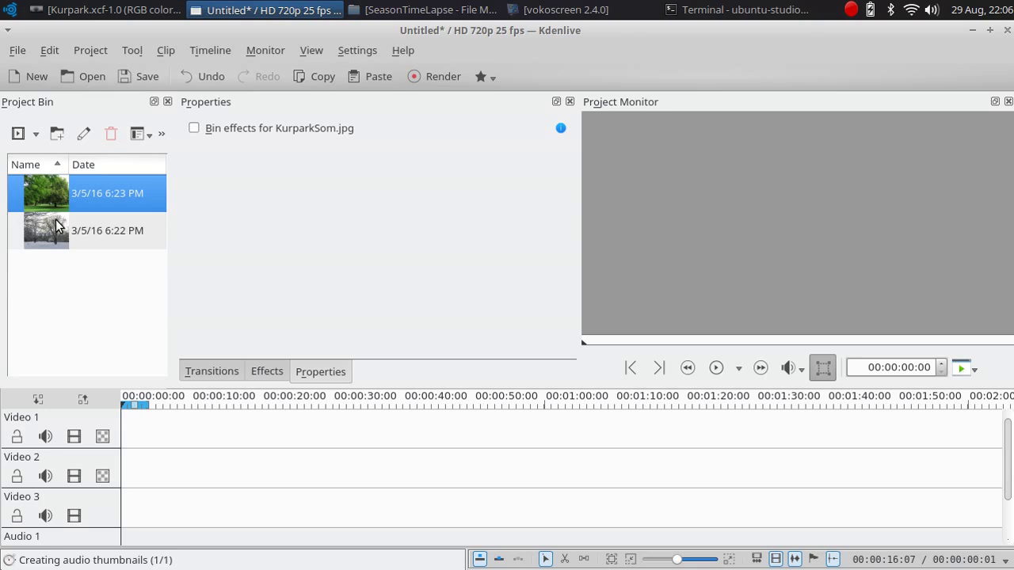
drag(61, 226, 125, 440)
drag(70, 198, 170, 475)
- Lengthen the winter clip to about 22 s, then lengthen and shift the summer clip to overlap its end
click(146, 432)
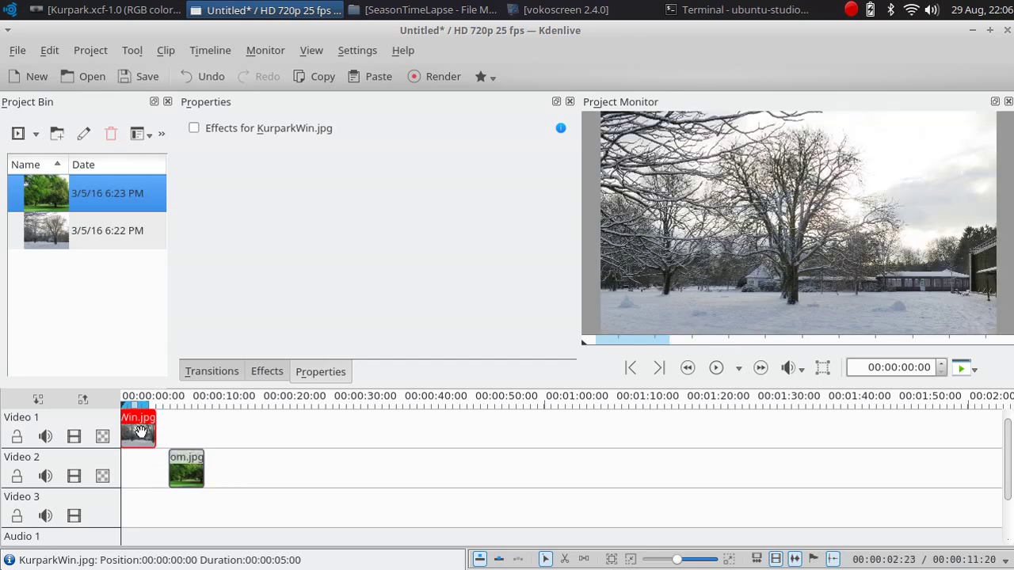
drag(158, 433, 279, 437)
drag(186, 470, 326, 499)
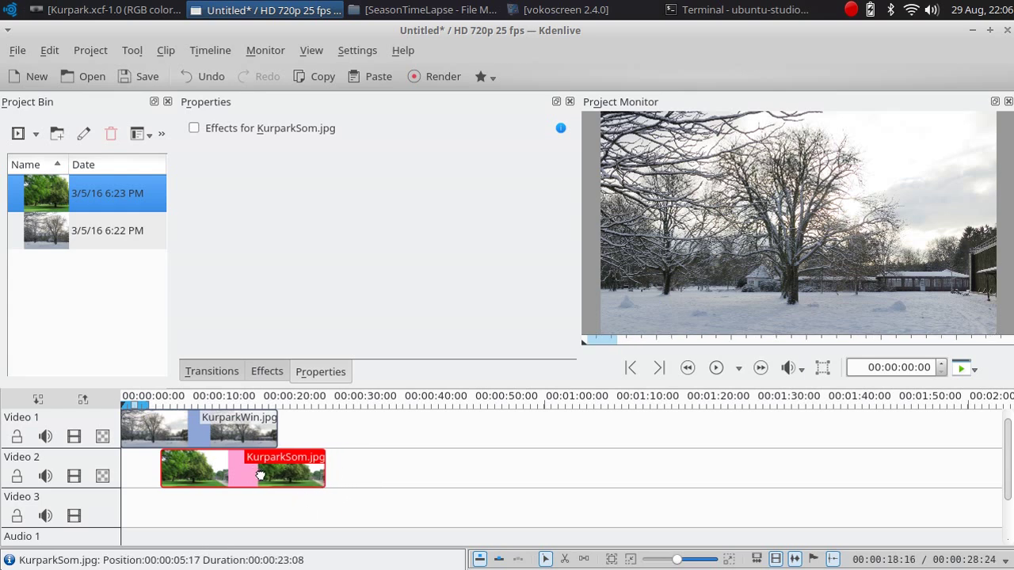
drag(261, 476, 289, 476)
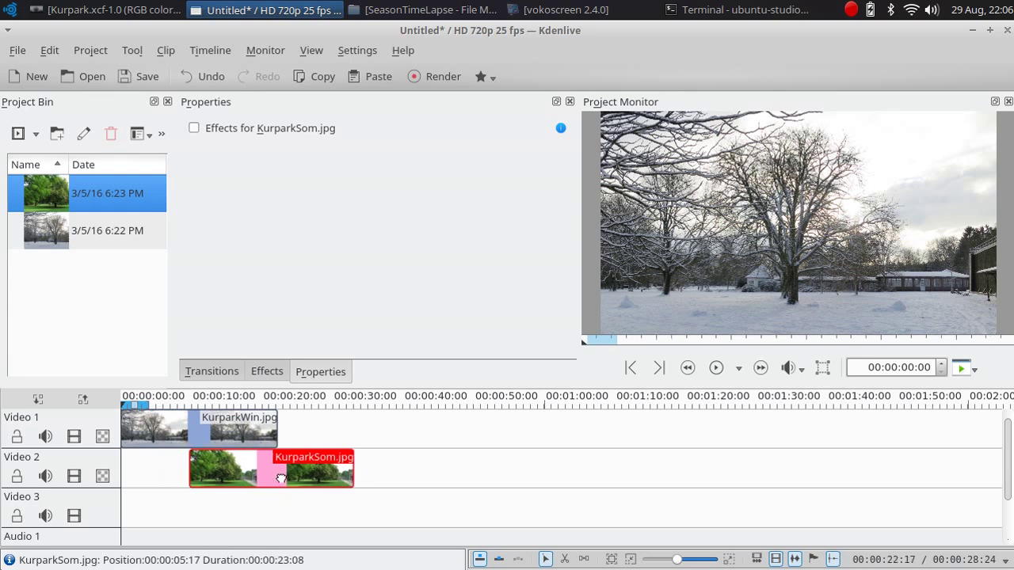
- Add a Dissolve transition across the overlap of KurparkWin.jpg and KurparkSom.jpg and select it
click(204, 438)
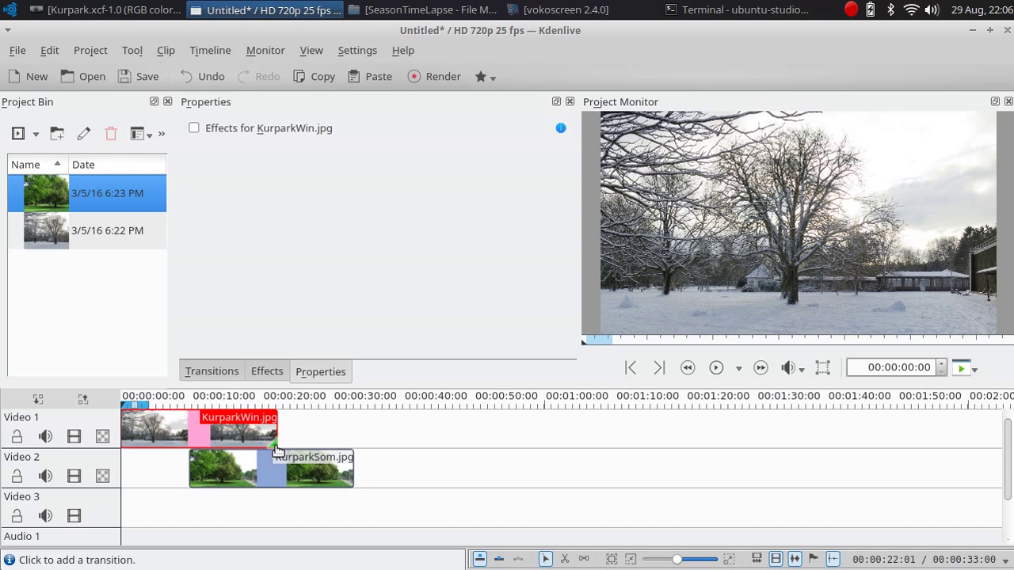
click(277, 451)
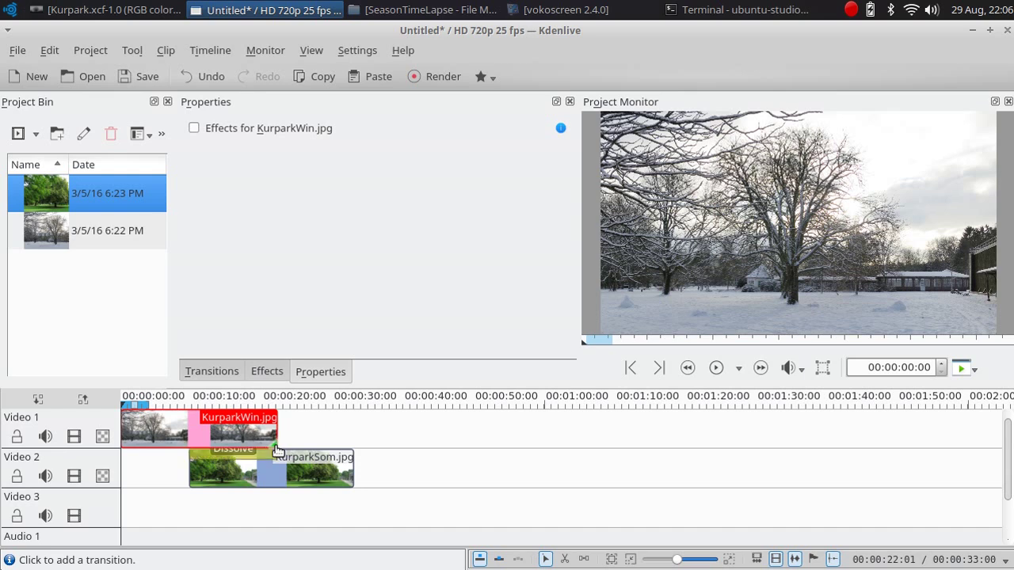
click(250, 460)
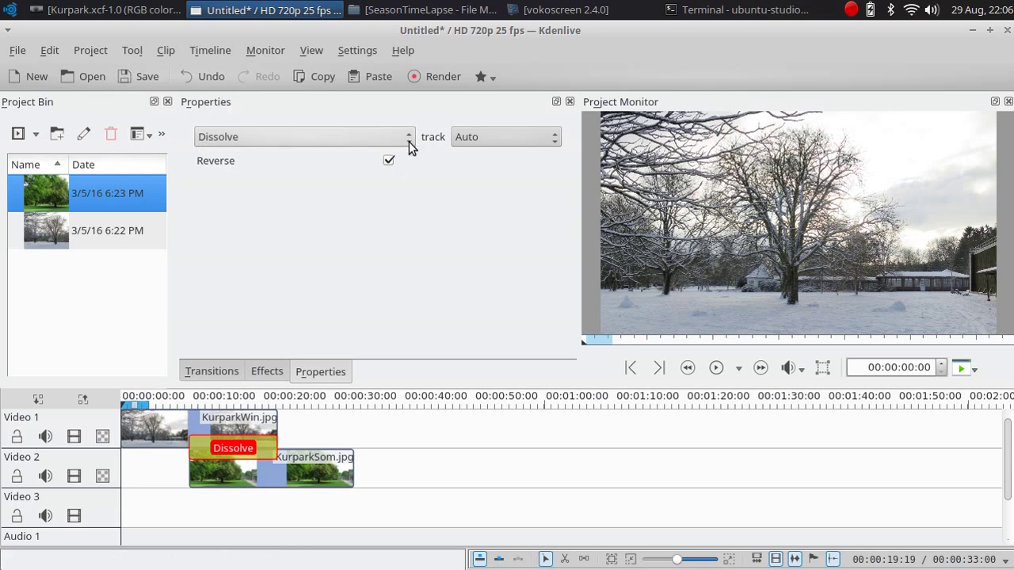
click(390, 143)
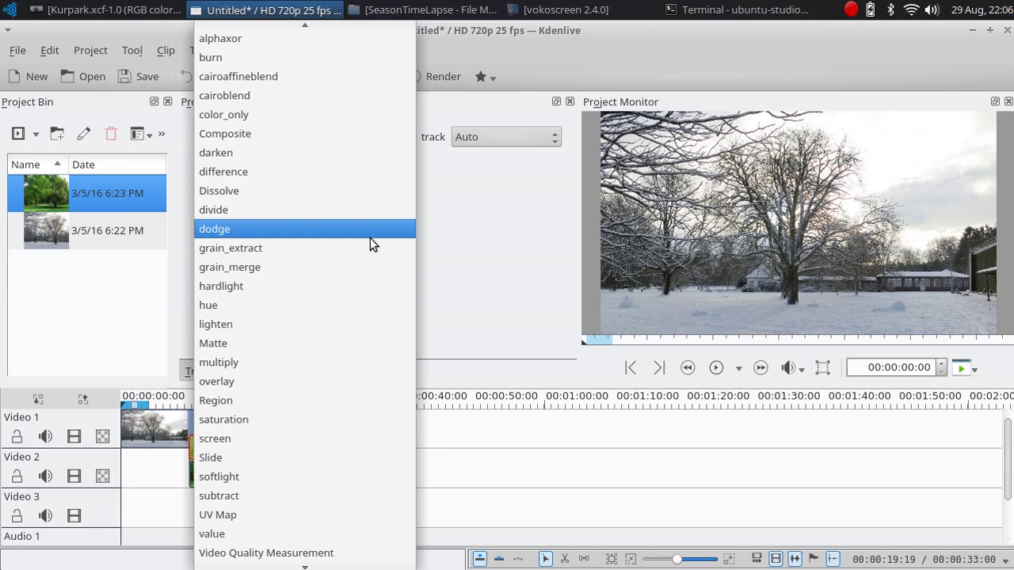
- Change the overlap transition to a Wipe using Kurpark.pgm as its image file
scroll(366, 301, down, 1)
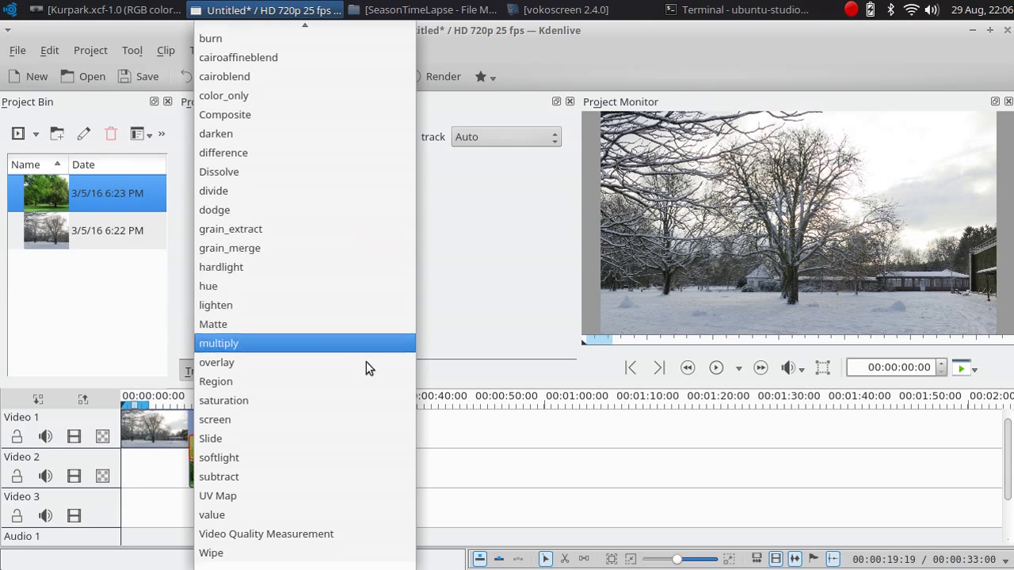
click(384, 557)
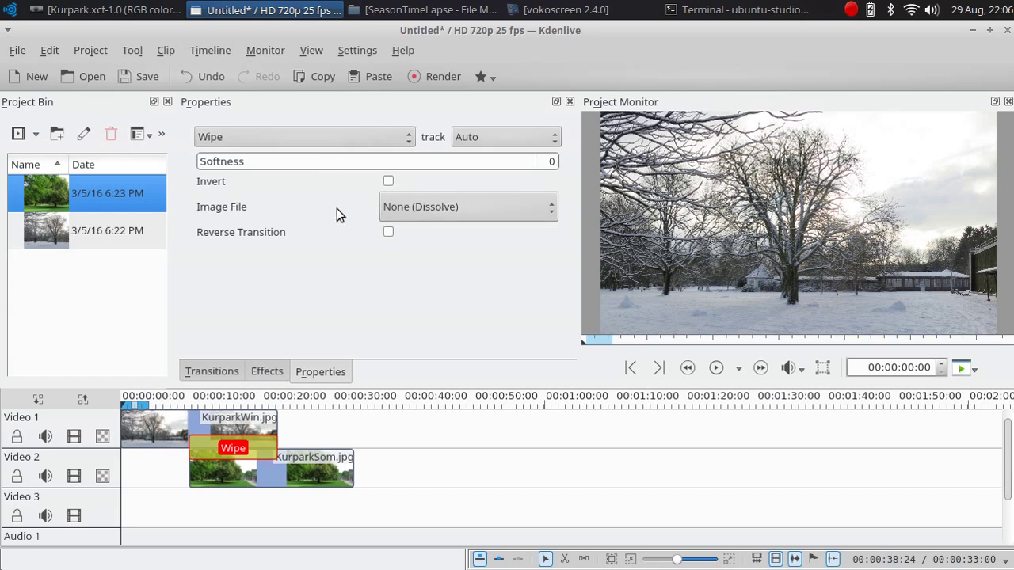
click(553, 209)
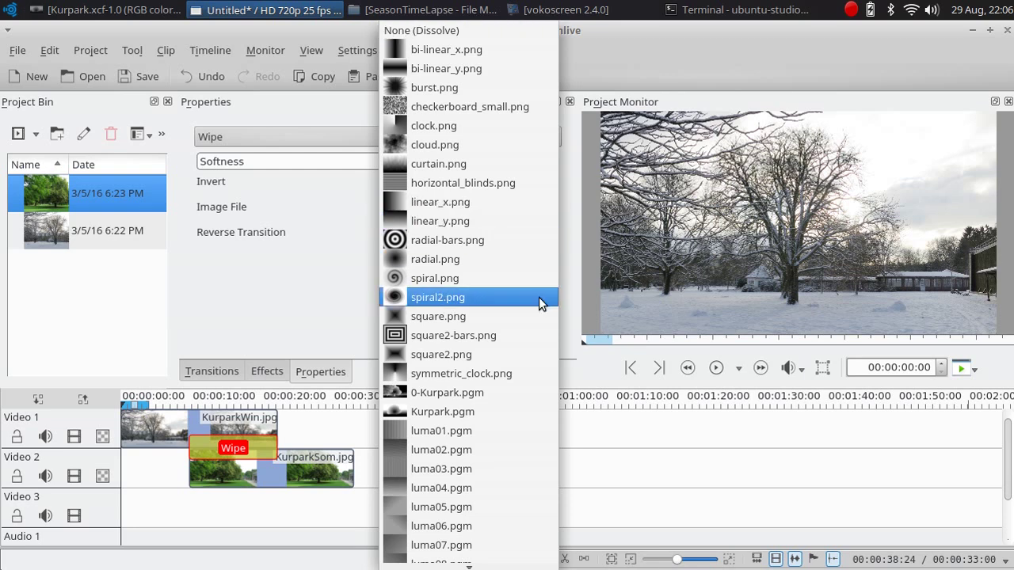
click(491, 413)
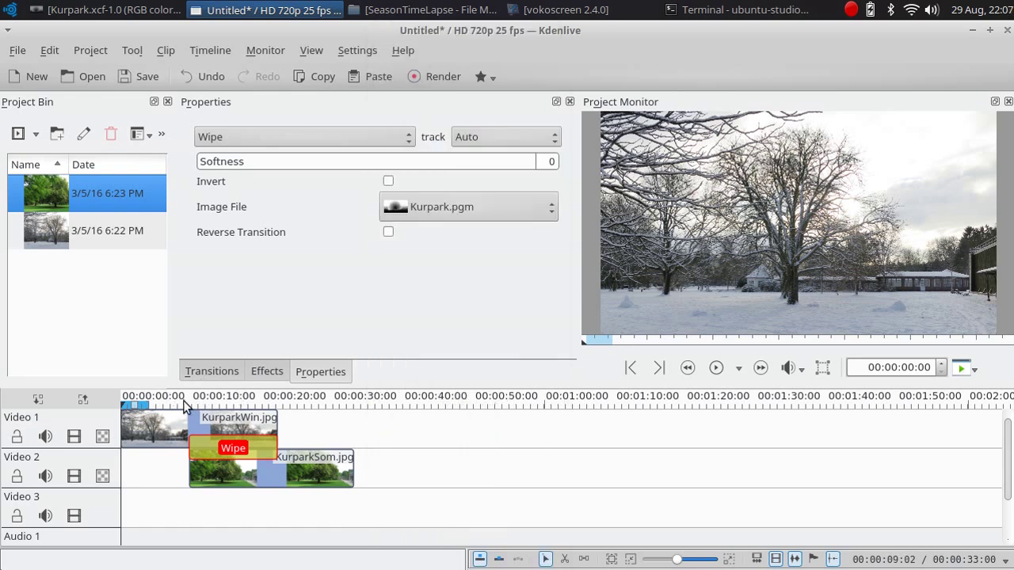
- Scrub the playhead through the transition to preview the winter circle shrinking into summer
mouse_move(184, 406)
mouse_down()
mouse_move(229, 405)
mouse_move(182, 405)
mouse_up()
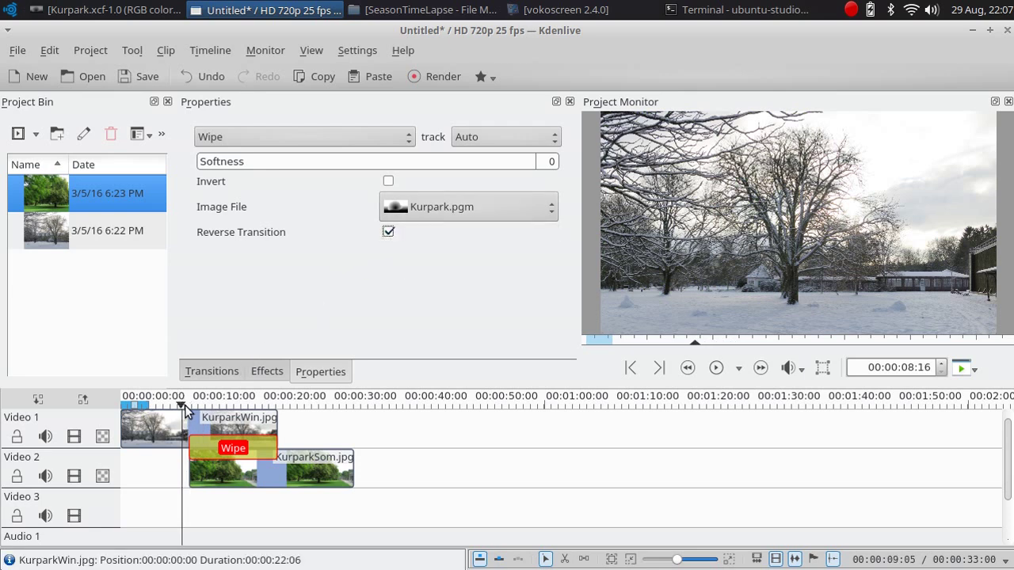
drag(184, 408, 227, 408)
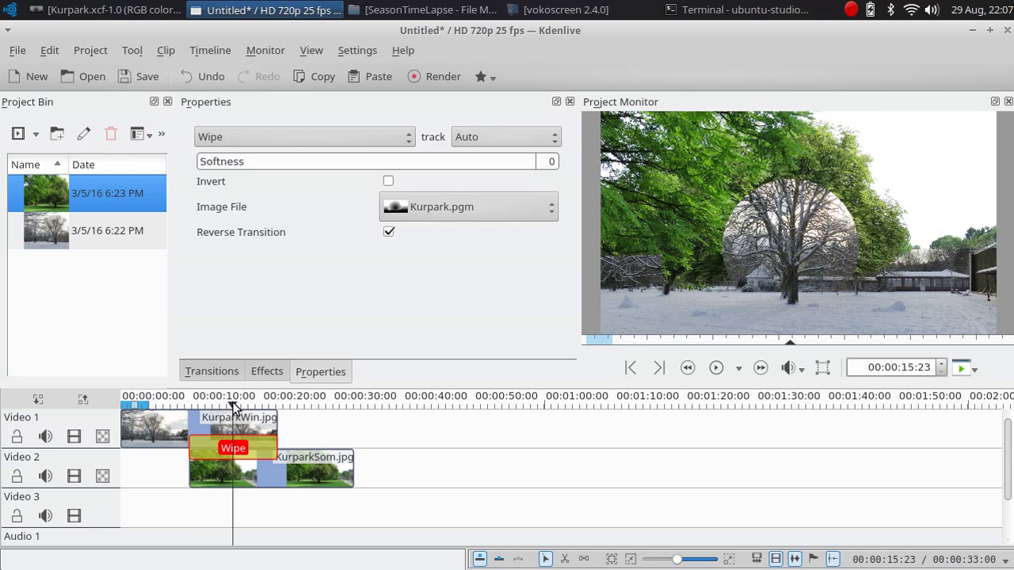
mouse_move(233, 406)
mouse_down()
mouse_move(266, 408)
mouse_move(243, 410)
mouse_up()
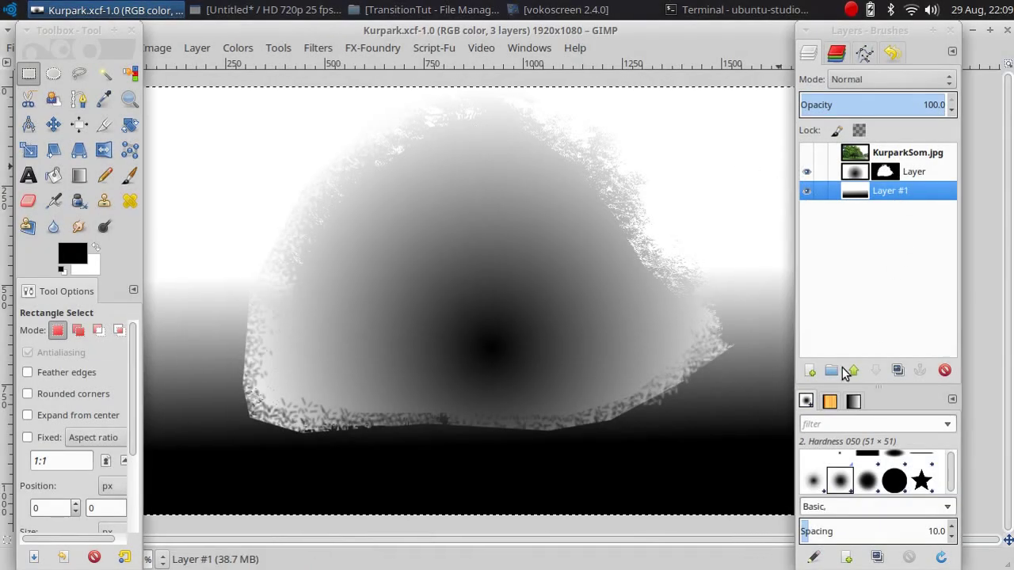
- Create transparent Layer #2, paste the KurparkSom.jpg photo into it, and move it above Layer
click(810, 371)
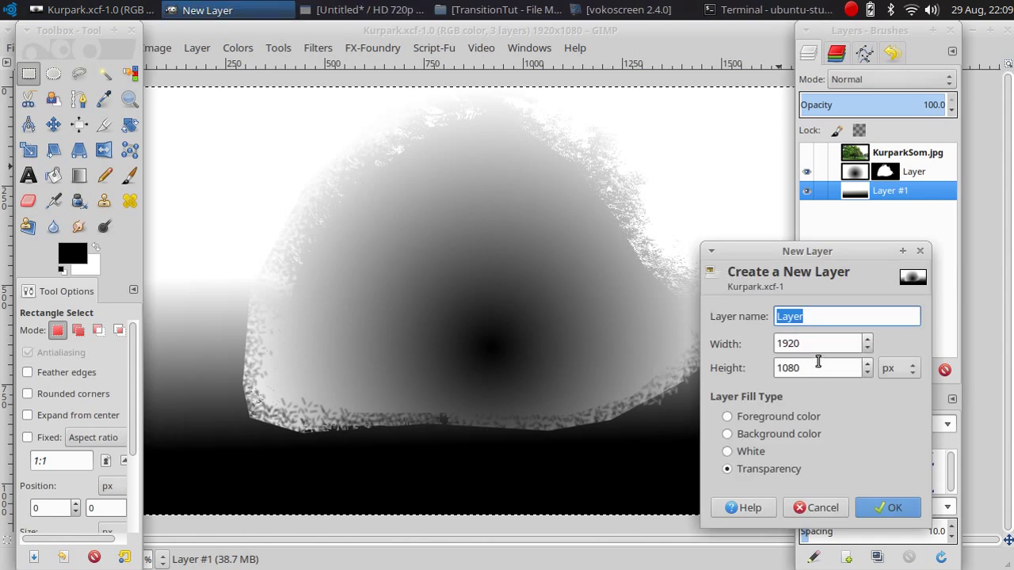
click(895, 511)
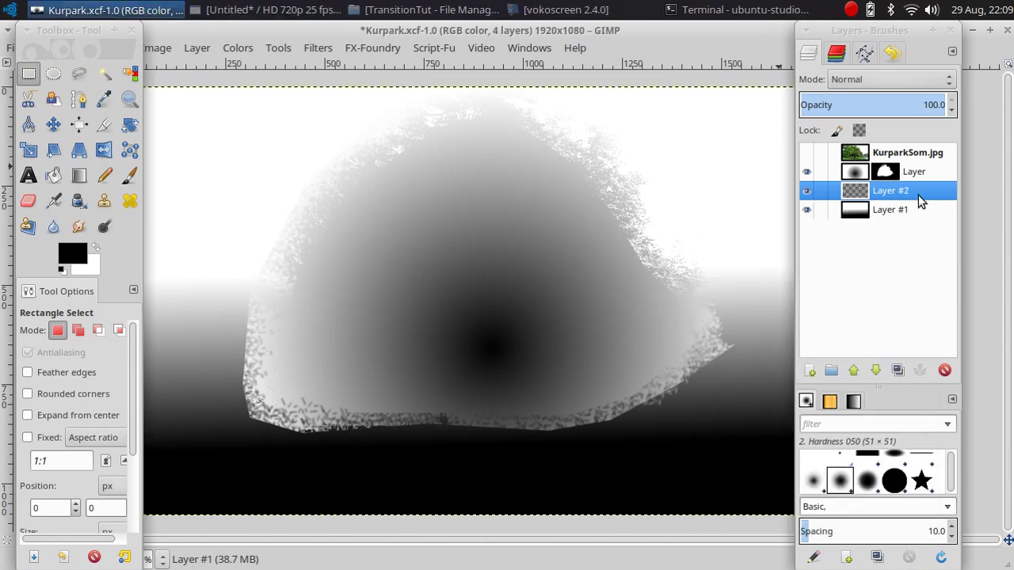
click(854, 155)
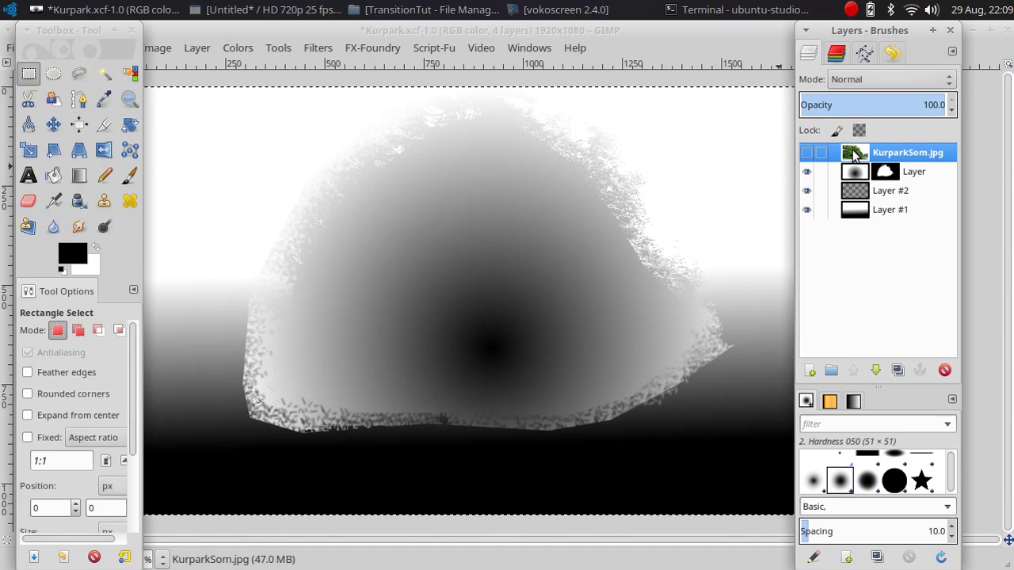
key(ctrl+c)
click(862, 193)
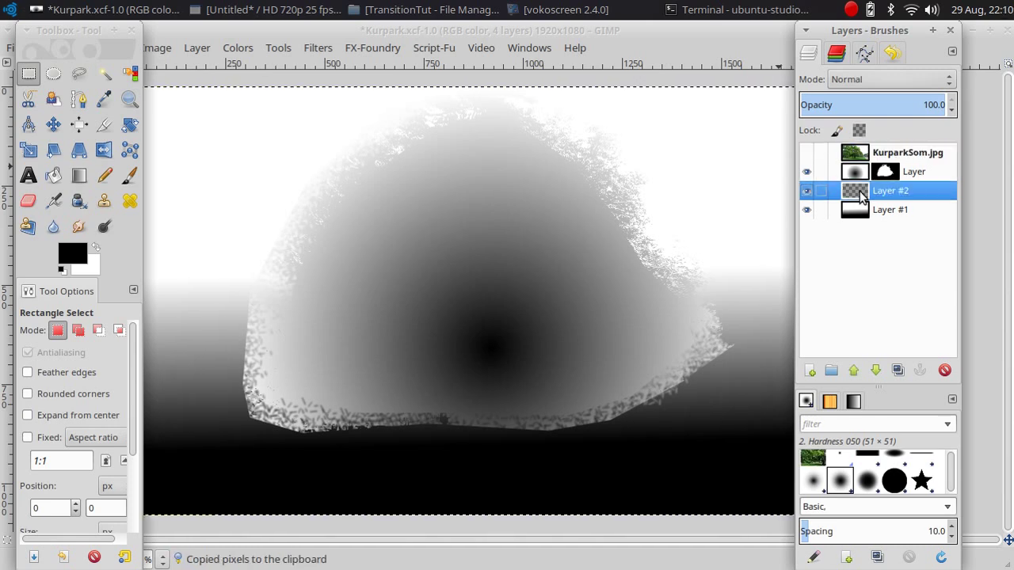
key(ctrl+v)
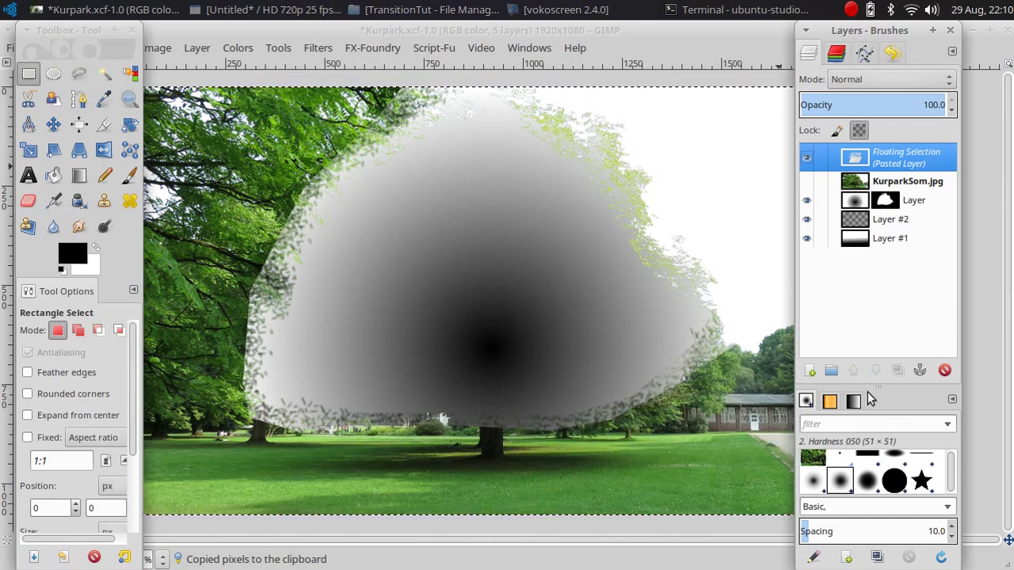
click(919, 372)
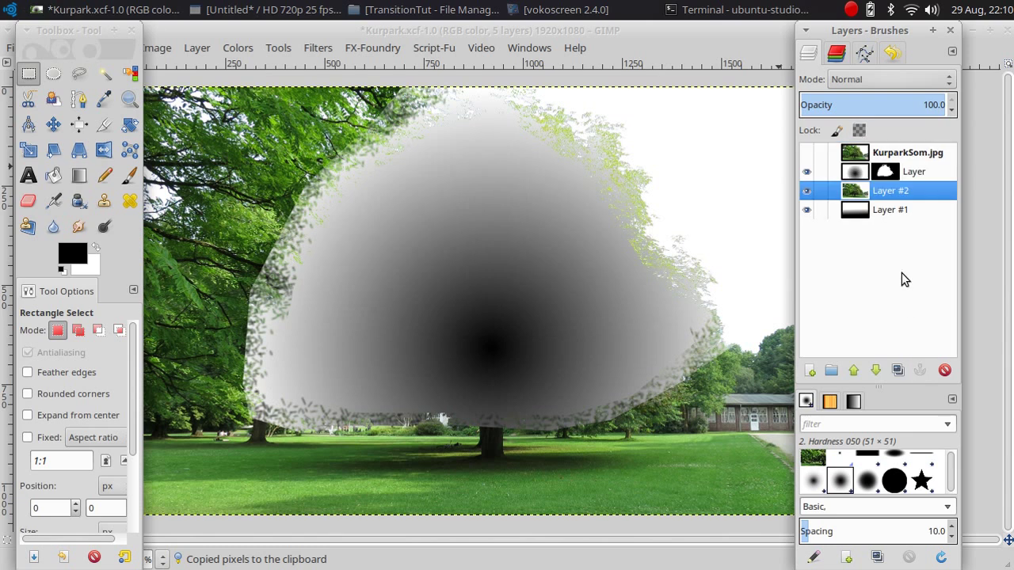
drag(852, 198, 850, 164)
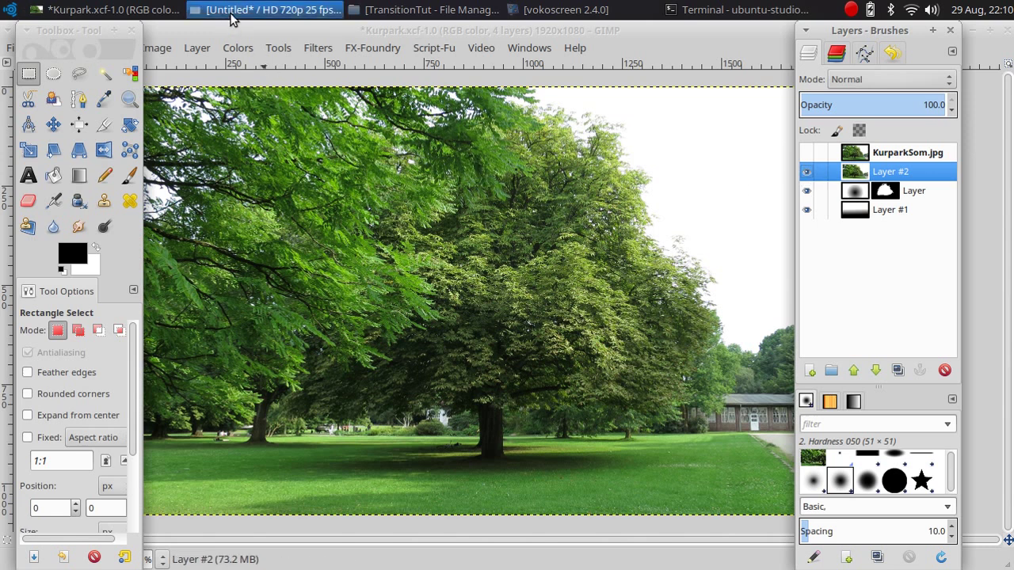
- Desaturate Layer #2's summer photo to greyscale using Lightness
click(237, 48)
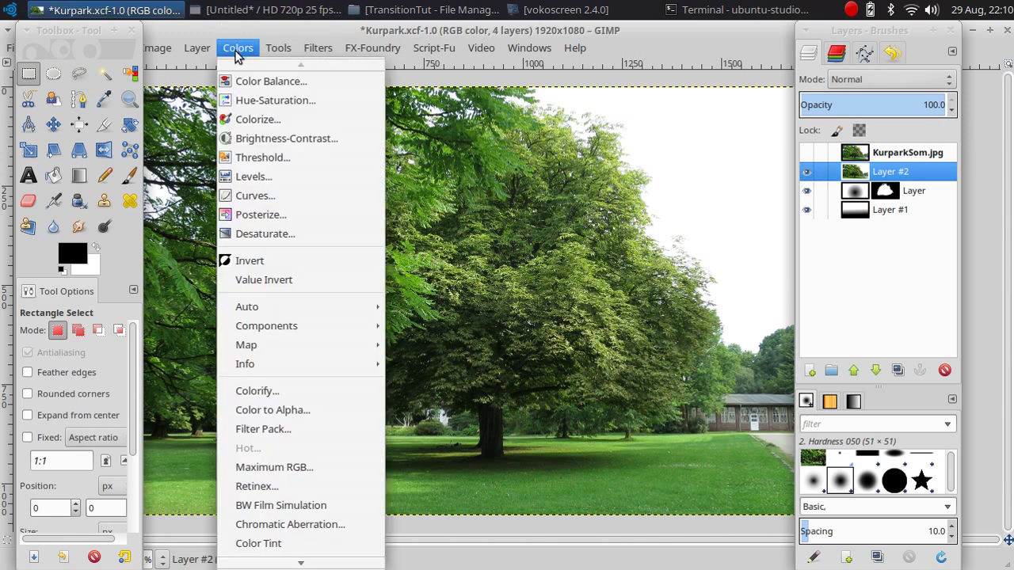
click(288, 239)
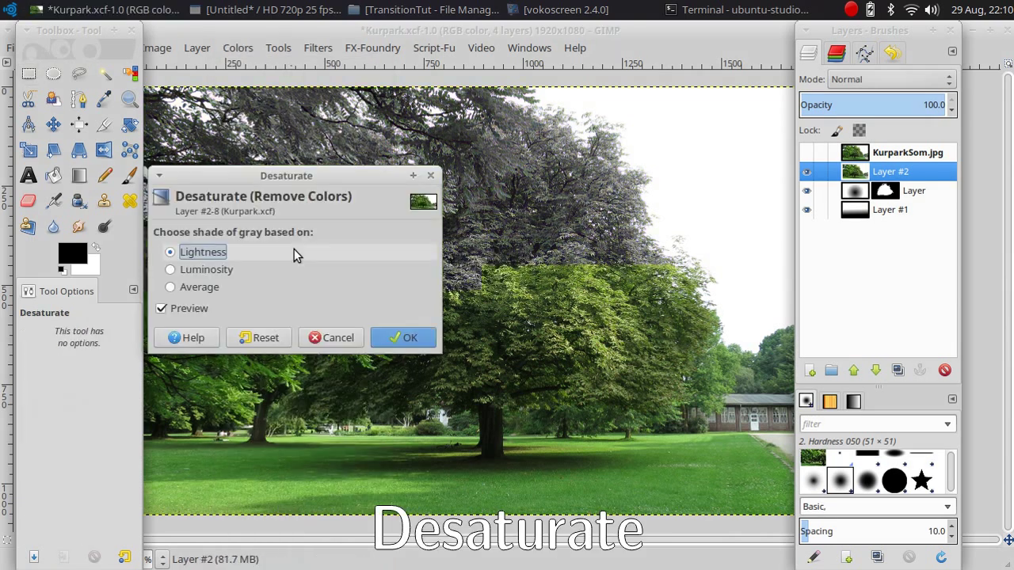
click(388, 338)
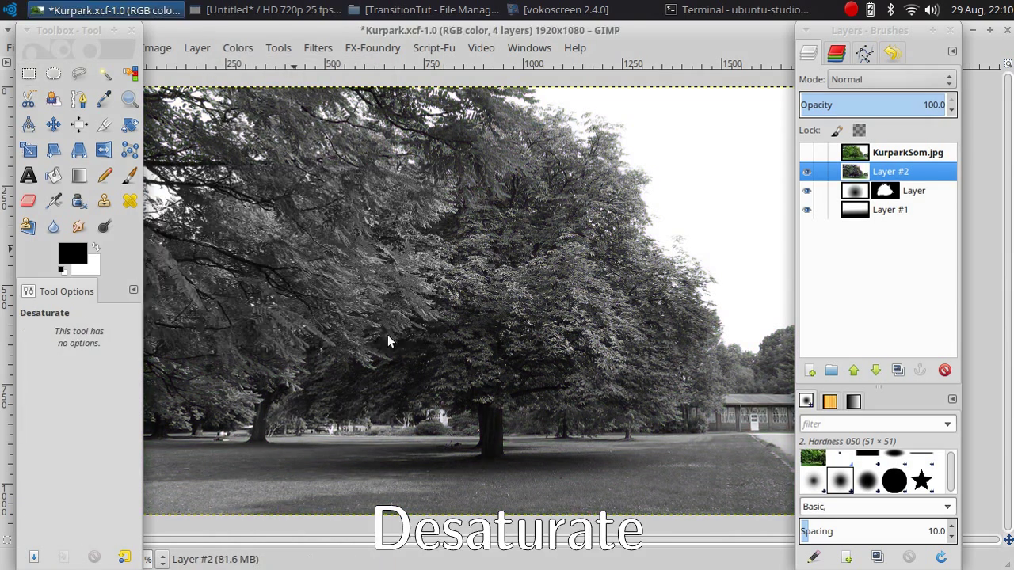
click(894, 176)
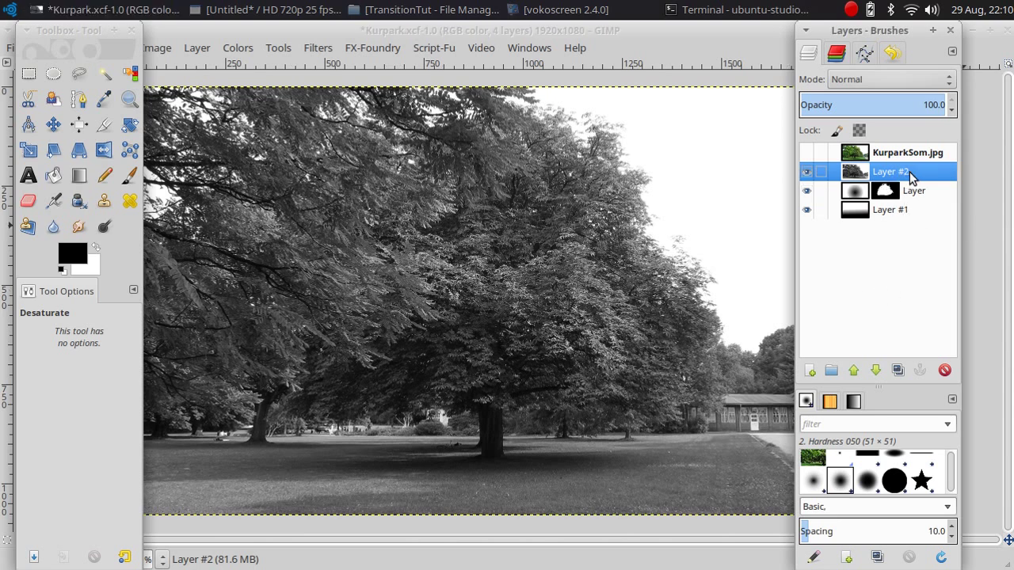
- Add a white mask to Layer #2 and paste the tree-shaped mask from the layer below into it
right_click(924, 183)
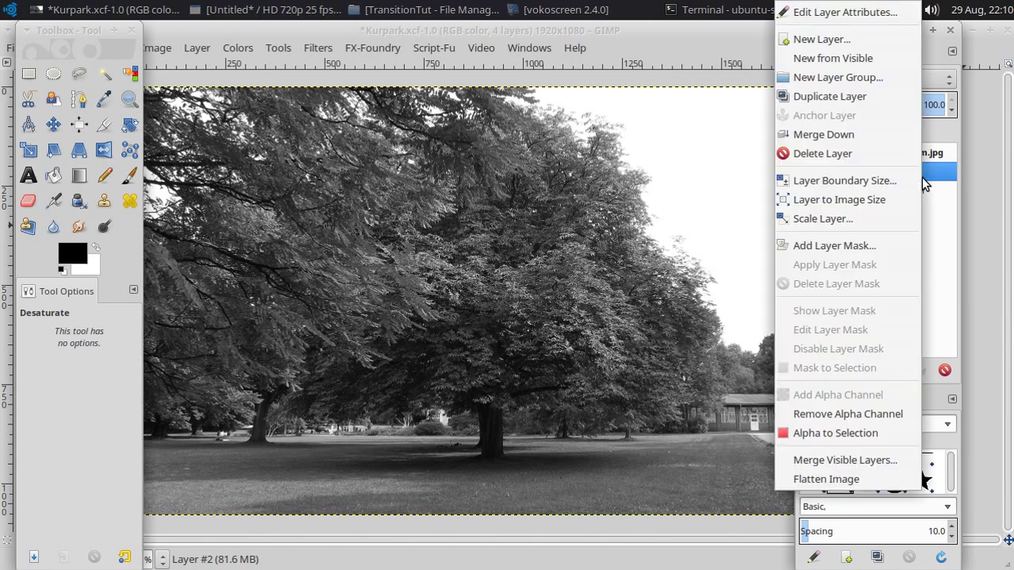
click(899, 245)
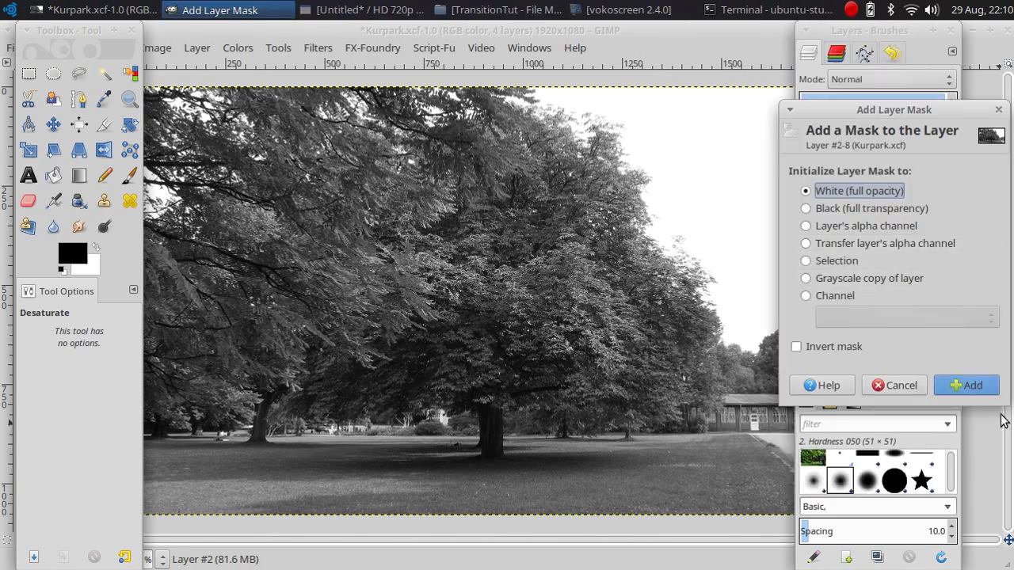
click(969, 385)
click(887, 190)
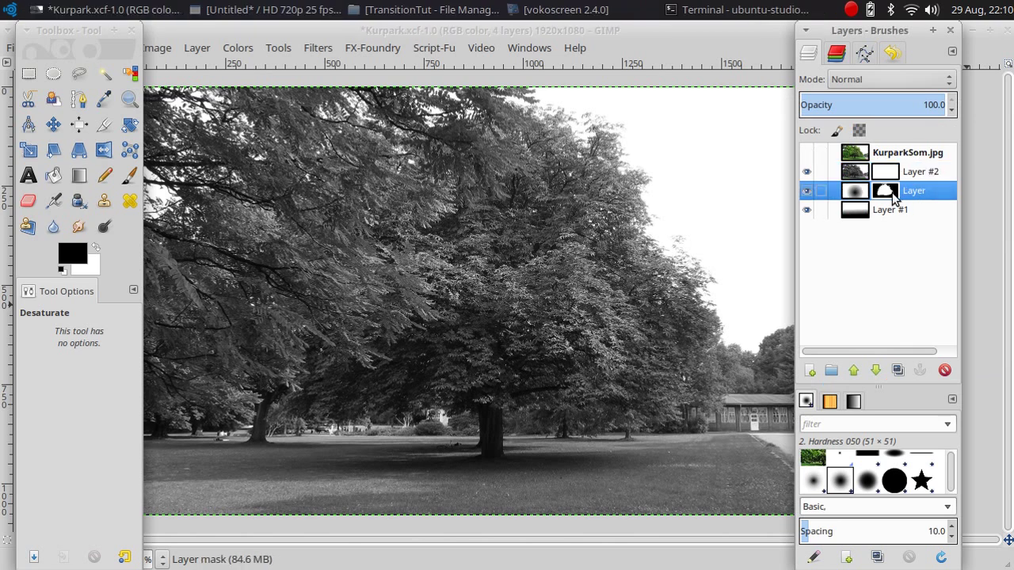
key(ctrl+c)
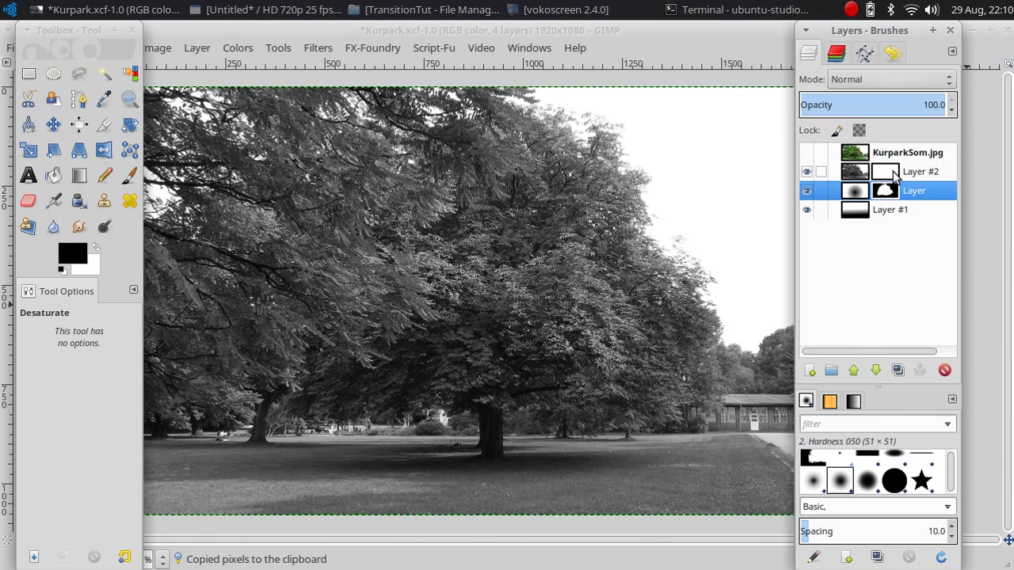
click(894, 173)
right_click(894, 173)
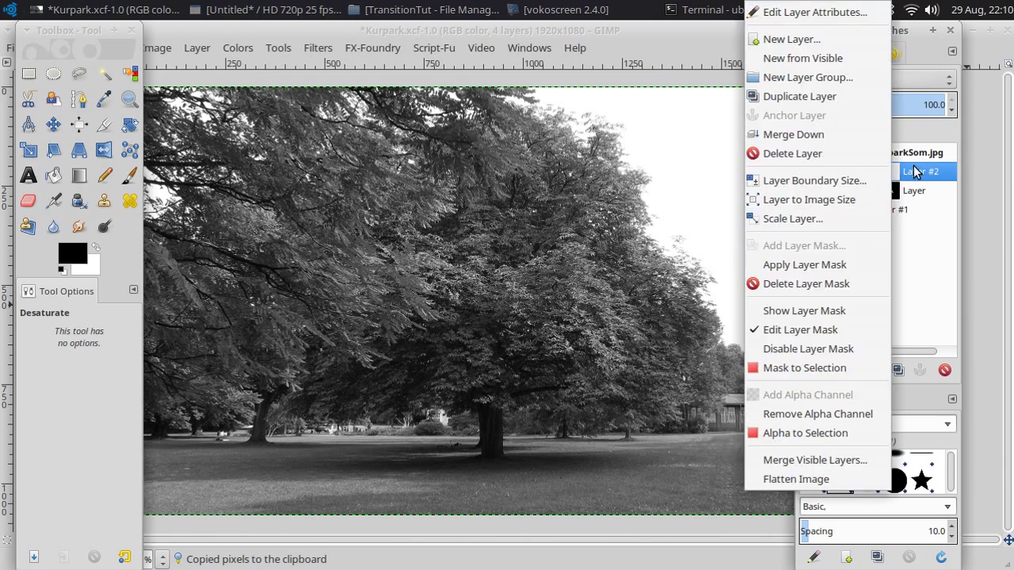
click(915, 173)
key(ctrl+v)
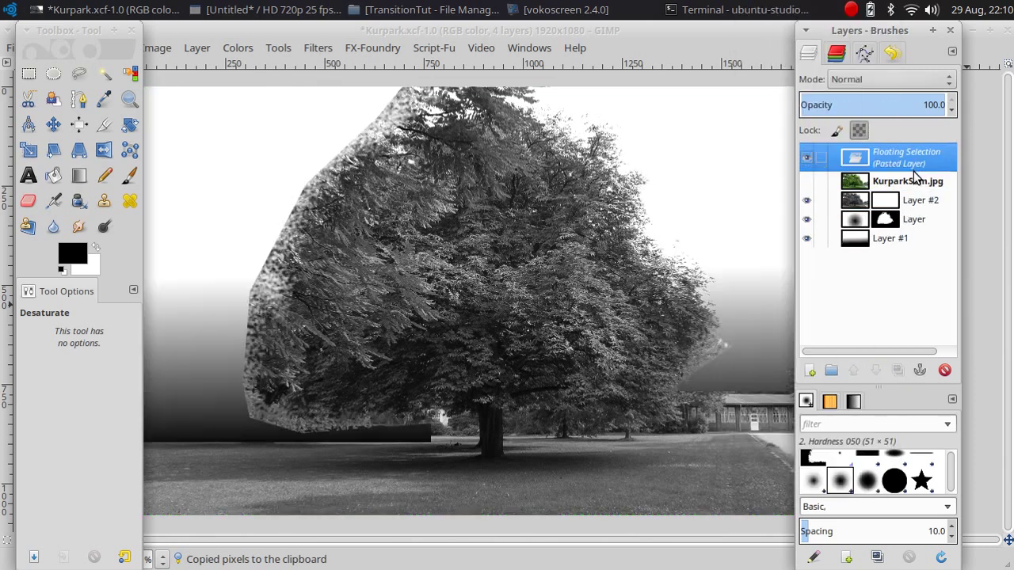
click(920, 370)
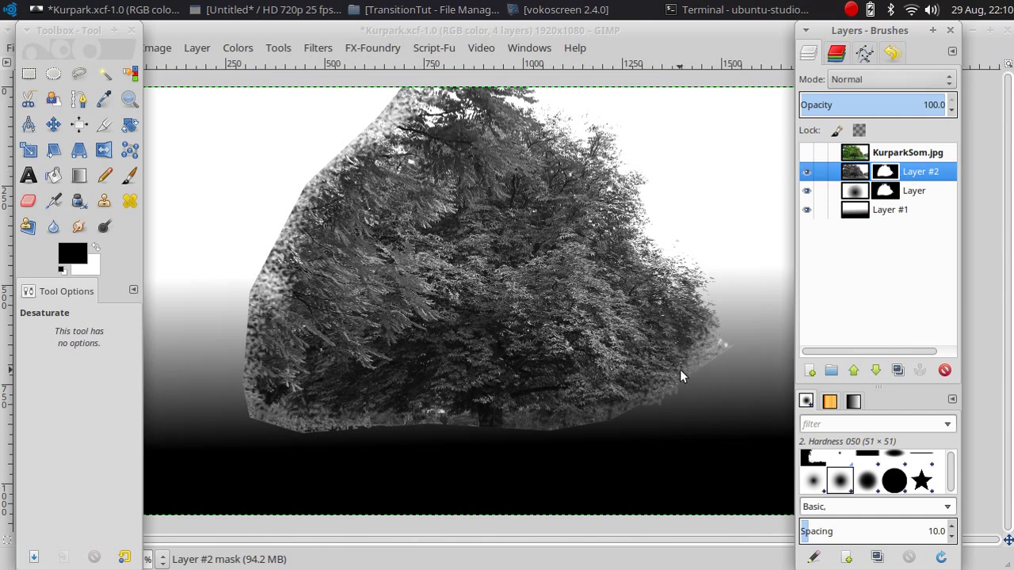
click(285, 119)
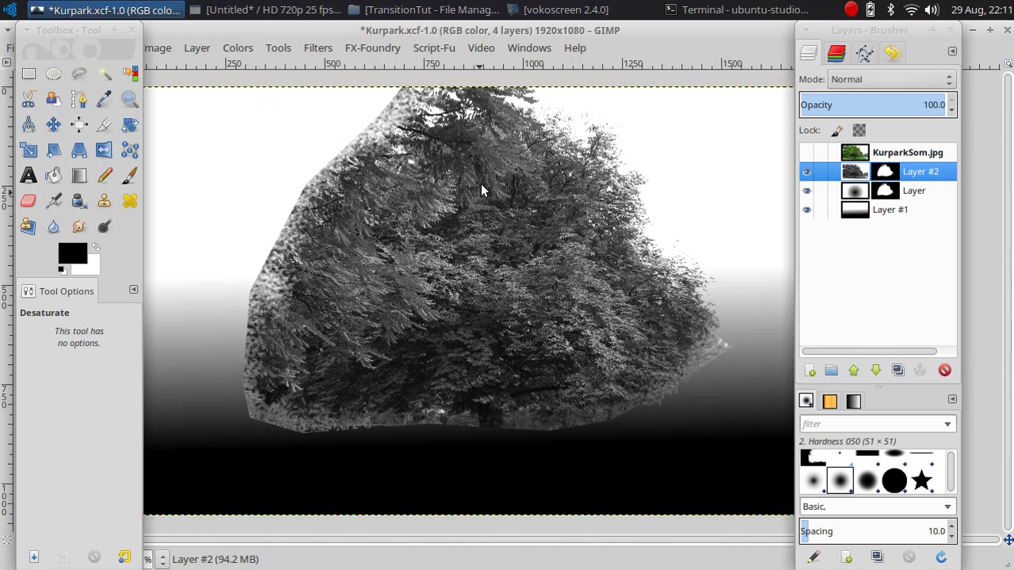
- Apply a Curves adjustment to Layer #2 that brightens the tree and lifts its darkest tones
click(236, 49)
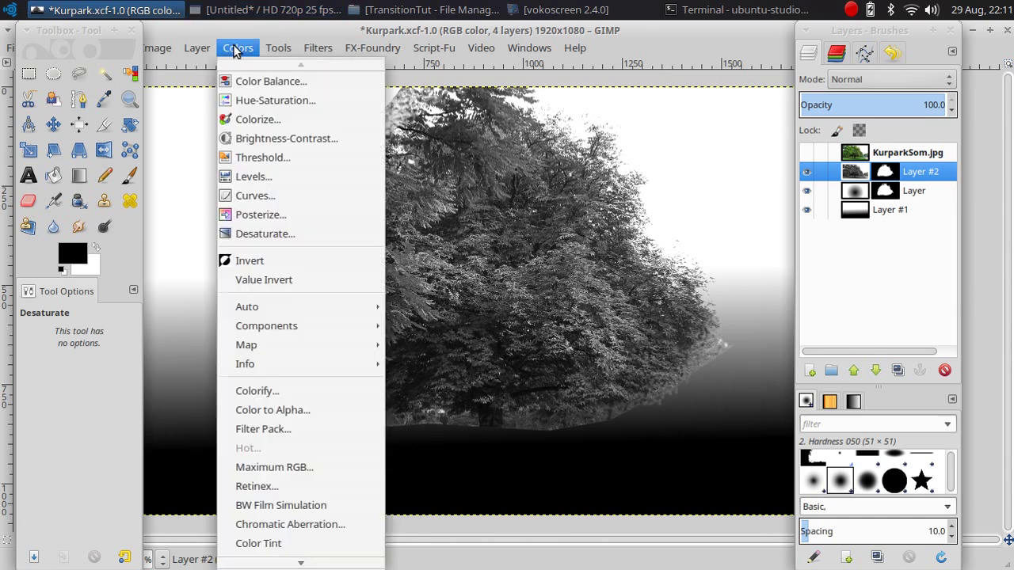
click(261, 195)
drag(638, 254, 605, 242)
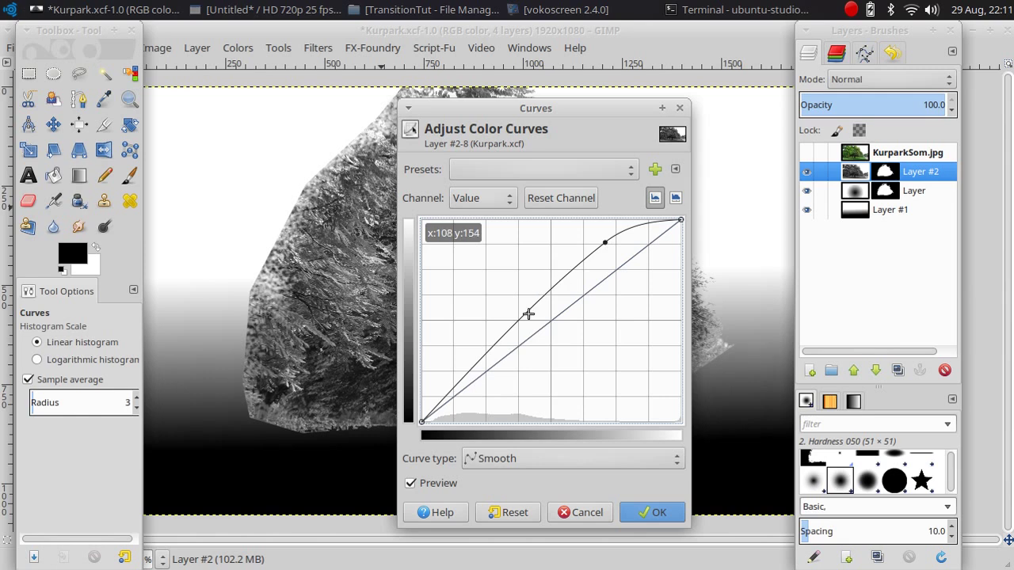
drag(523, 322, 527, 364)
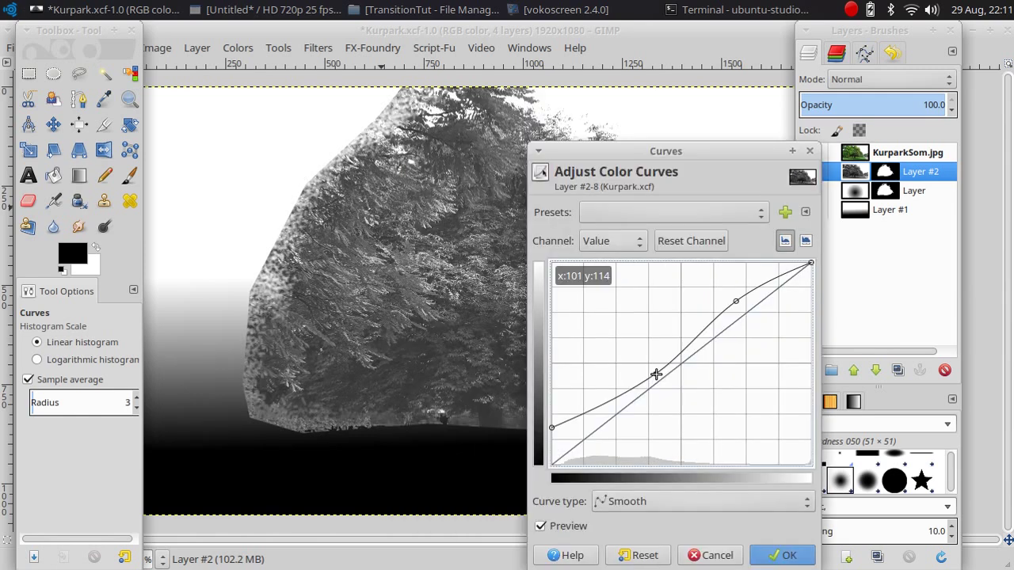
click(656, 374)
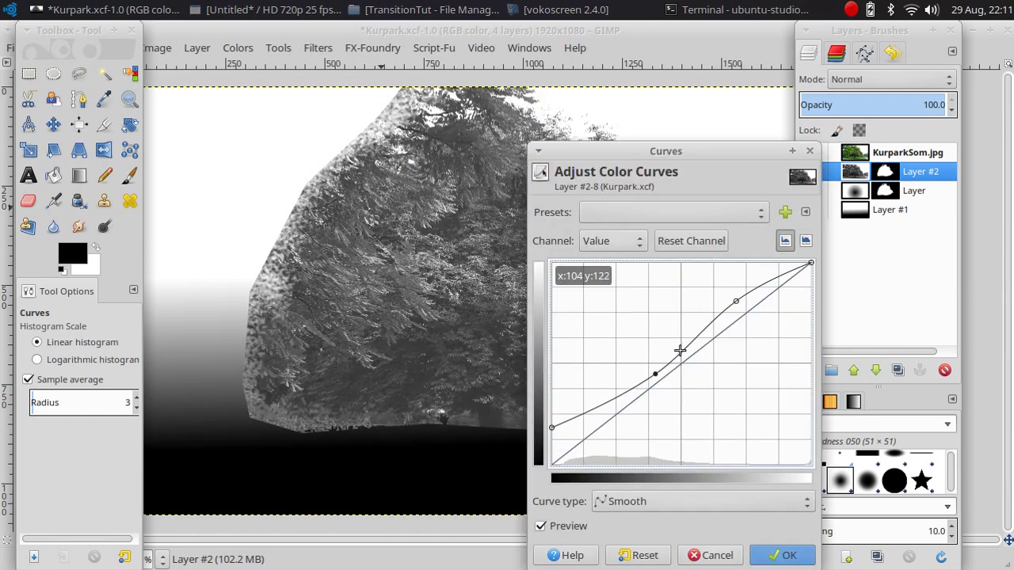
click(792, 557)
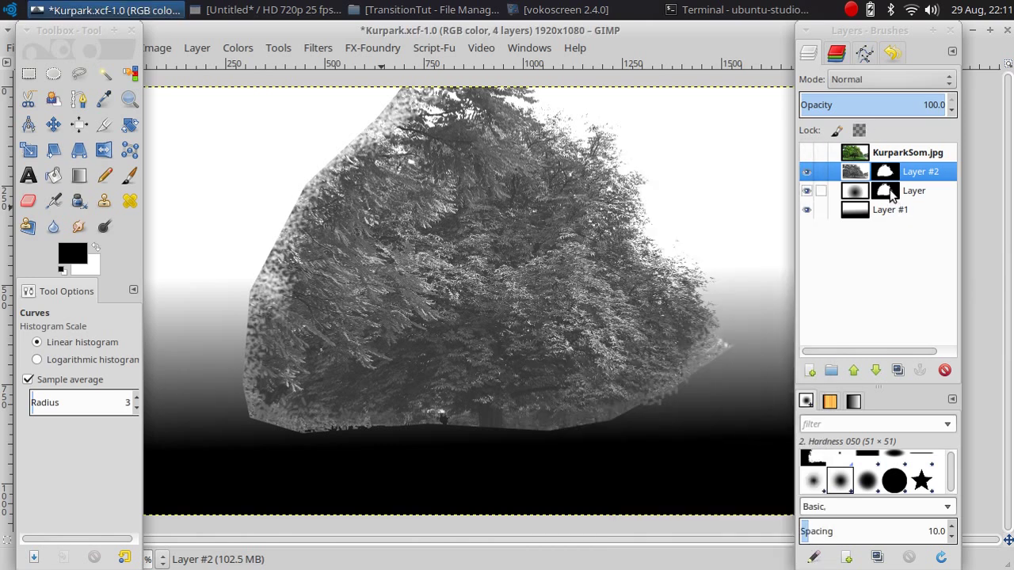
- Set Layer #2's blending mode to Multiply, then head back toward Kdenlive
click(891, 174)
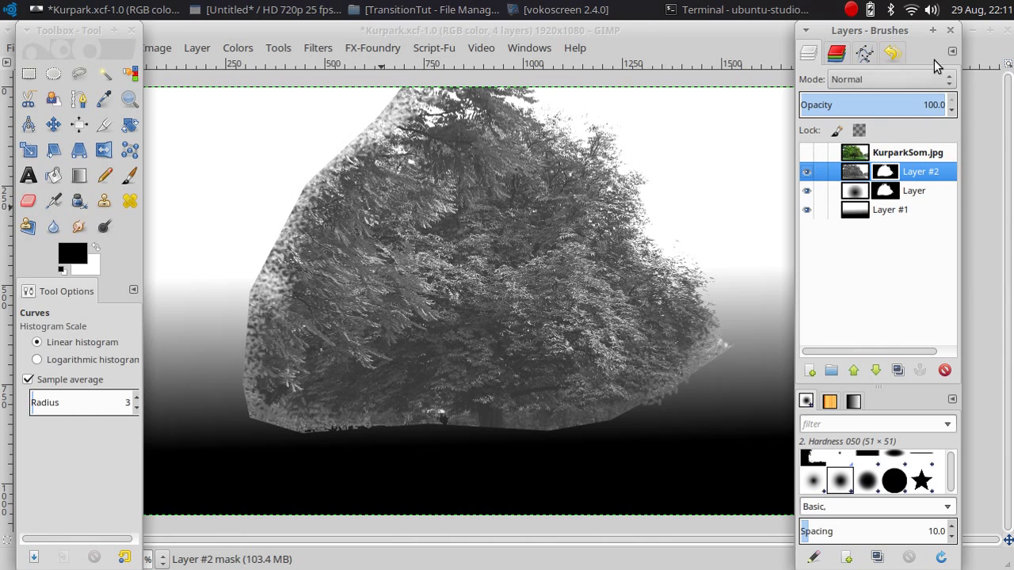
click(954, 84)
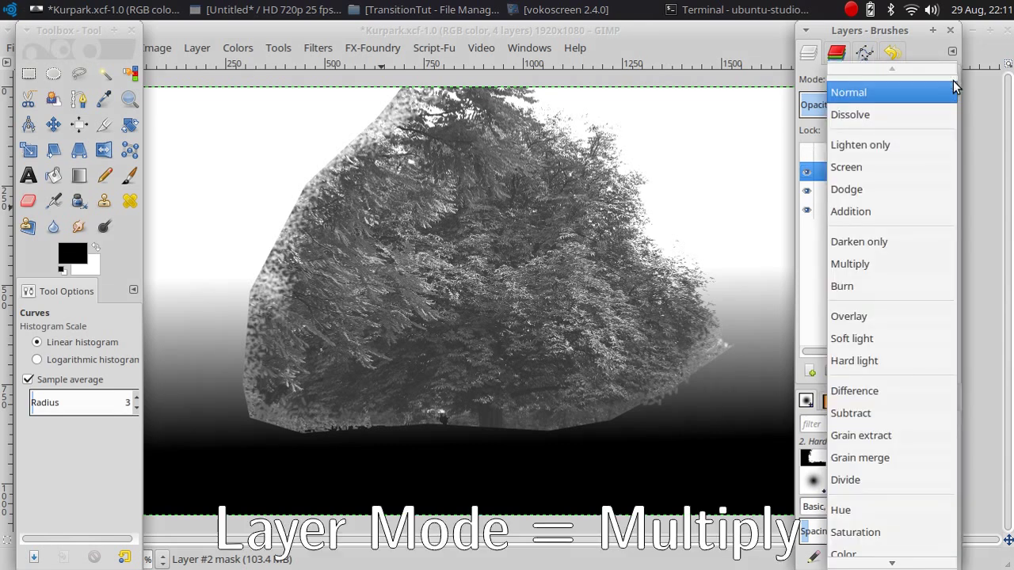
click(935, 279)
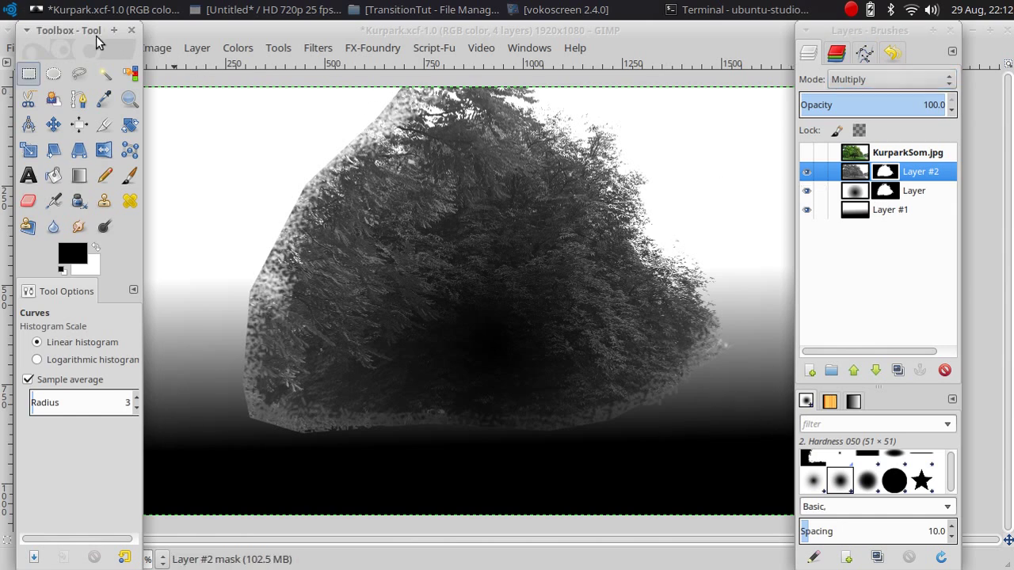
drag(96, 42, 143, 42)
click(13, 49)
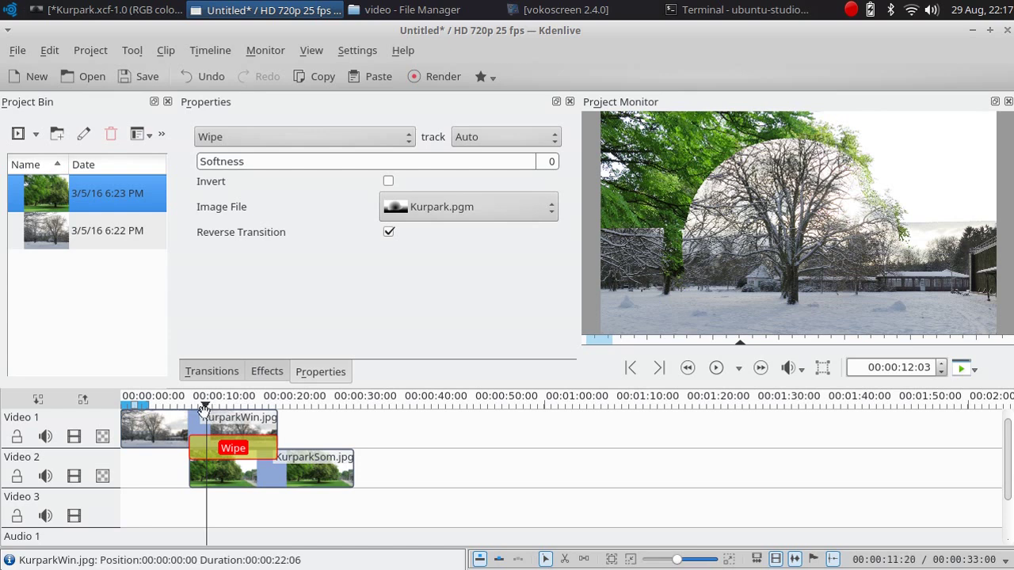
drag(206, 411, 221, 408)
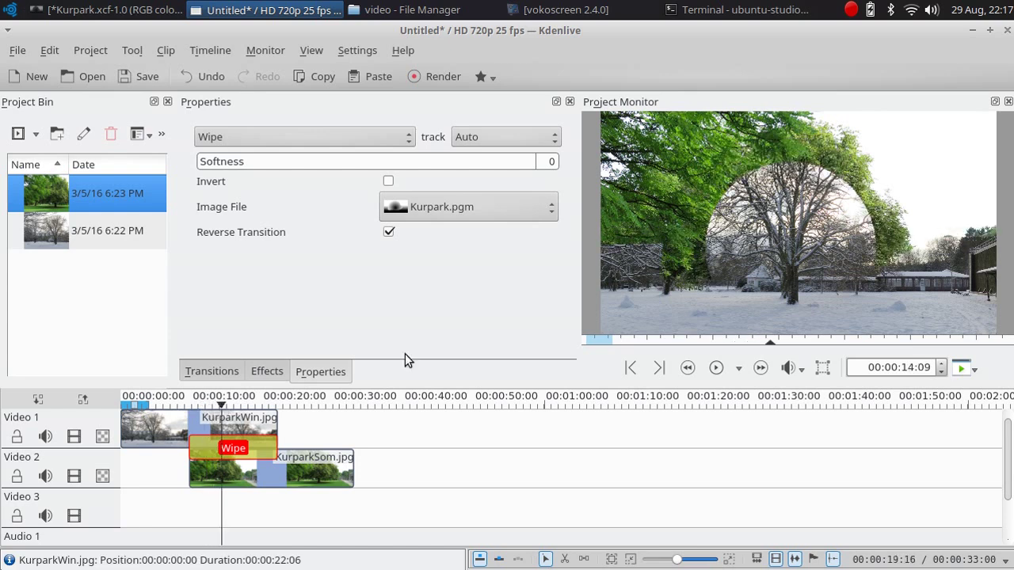
click(557, 204)
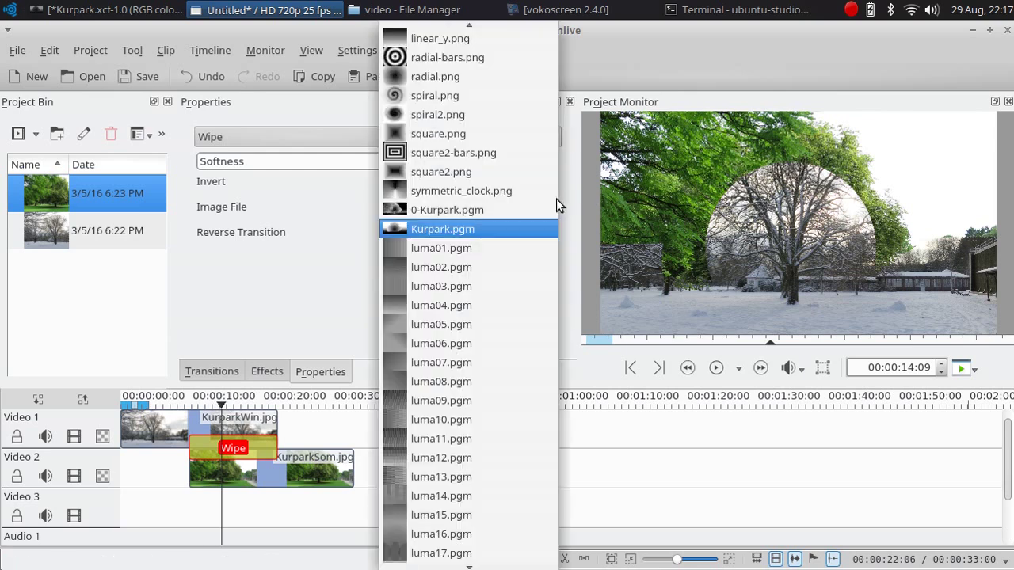
click(555, 212)
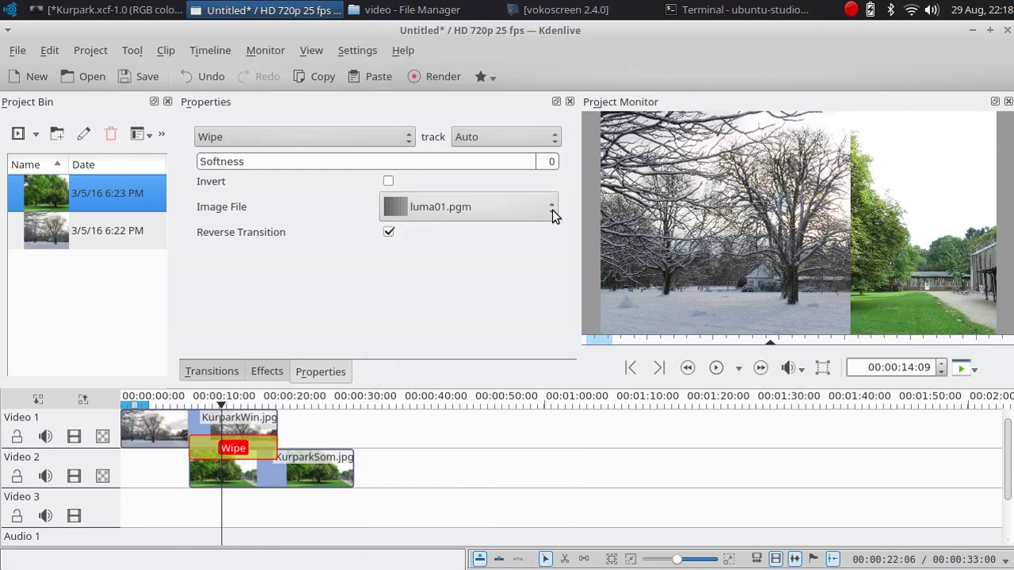
click(554, 215)
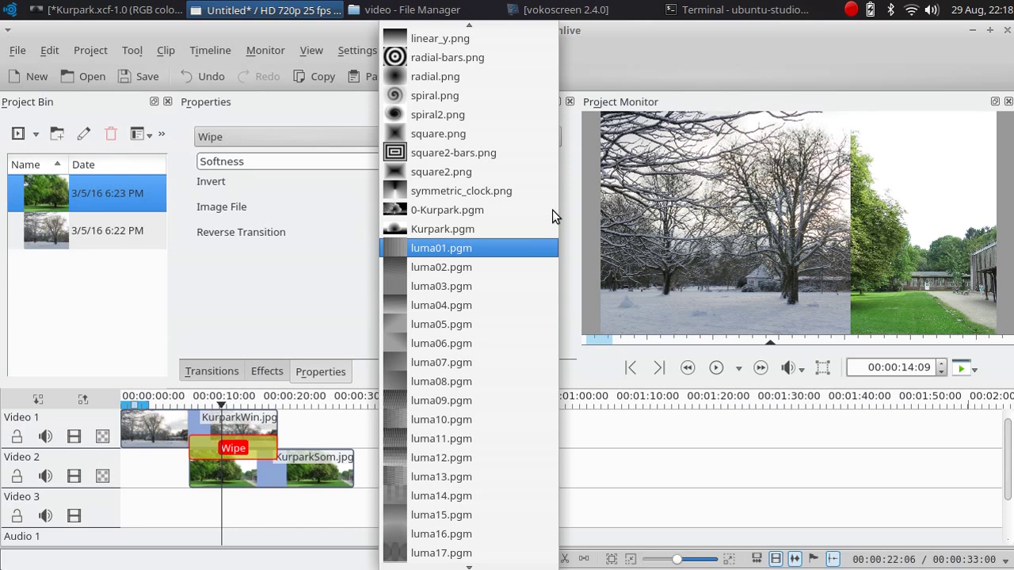
click(539, 229)
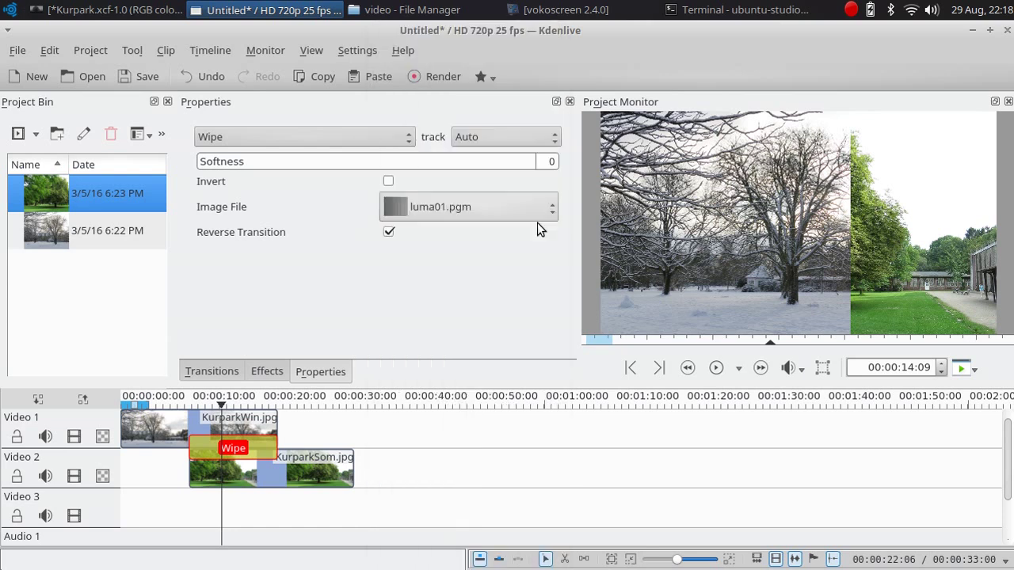
click(195, 406)
- Scrub the timeline twice to review the tree-shaped wipe, then switch to Kurpark.xcf in GIMP
drag(195, 406, 259, 406)
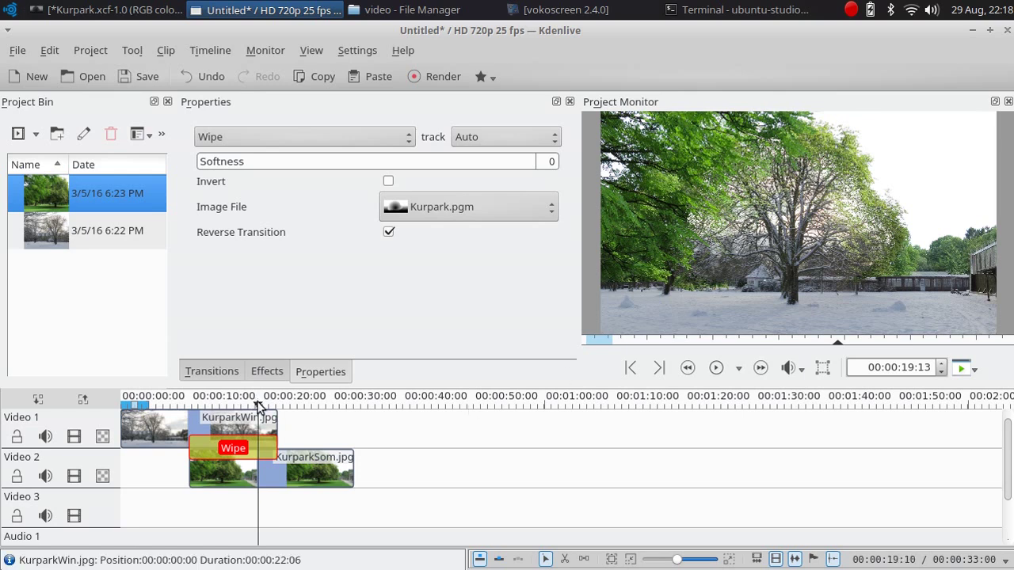
drag(257, 406, 199, 447)
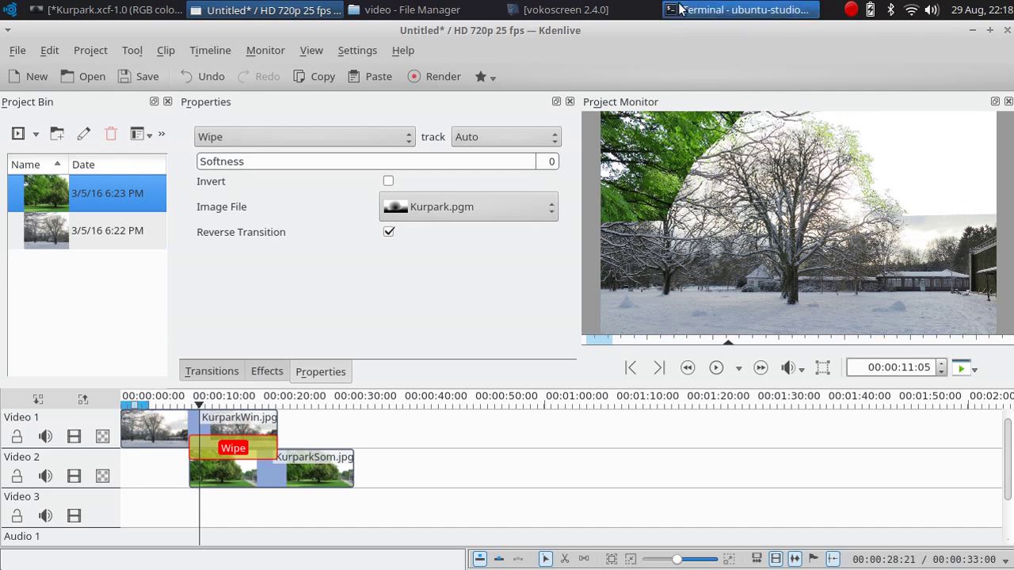
click(127, 9)
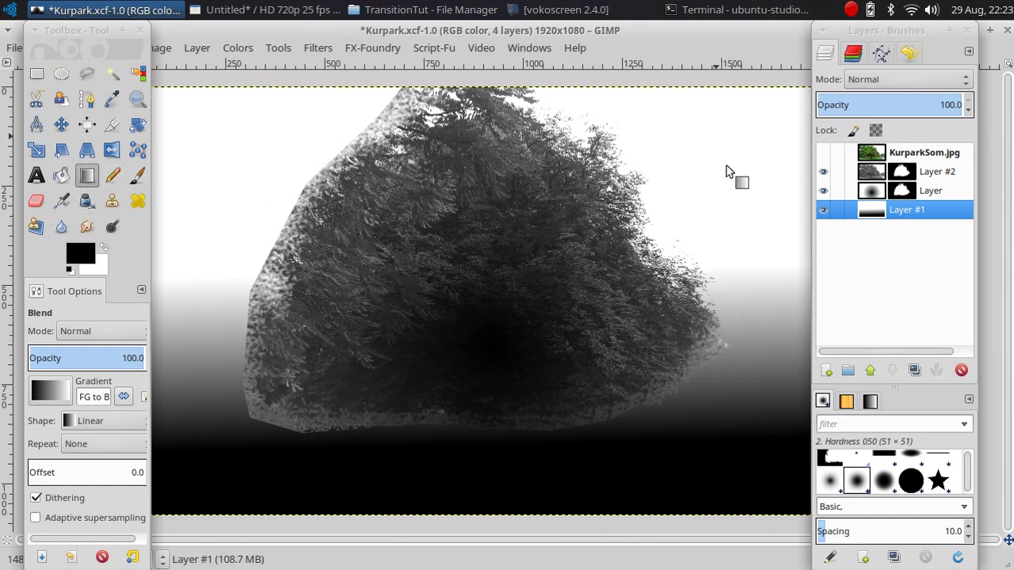
- Redraw Layer #1's gradient upward from the canvas bottom and make the layer named Layer visible again
drag(743, 510, 741, 85)
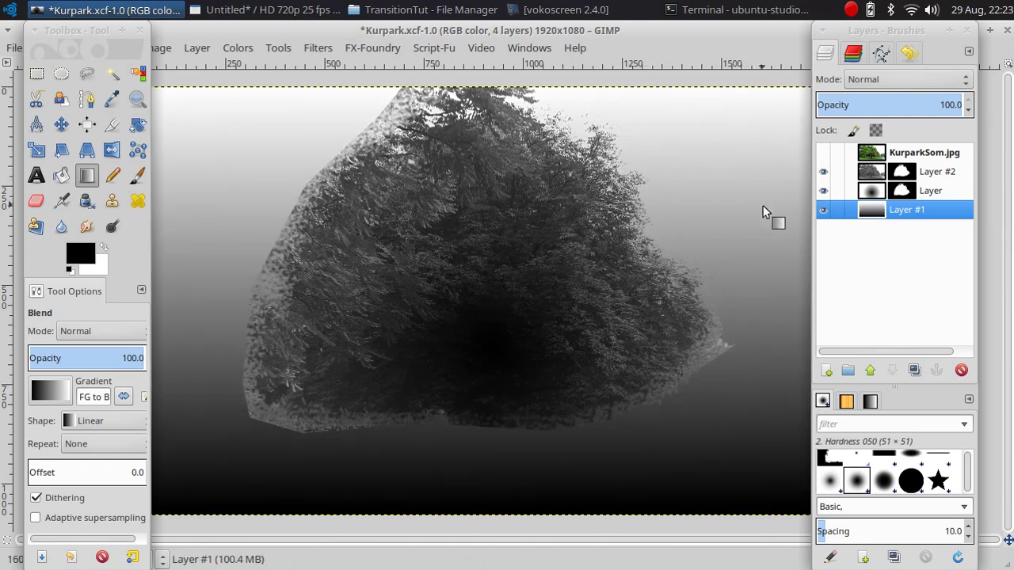
click(822, 193)
click(887, 211)
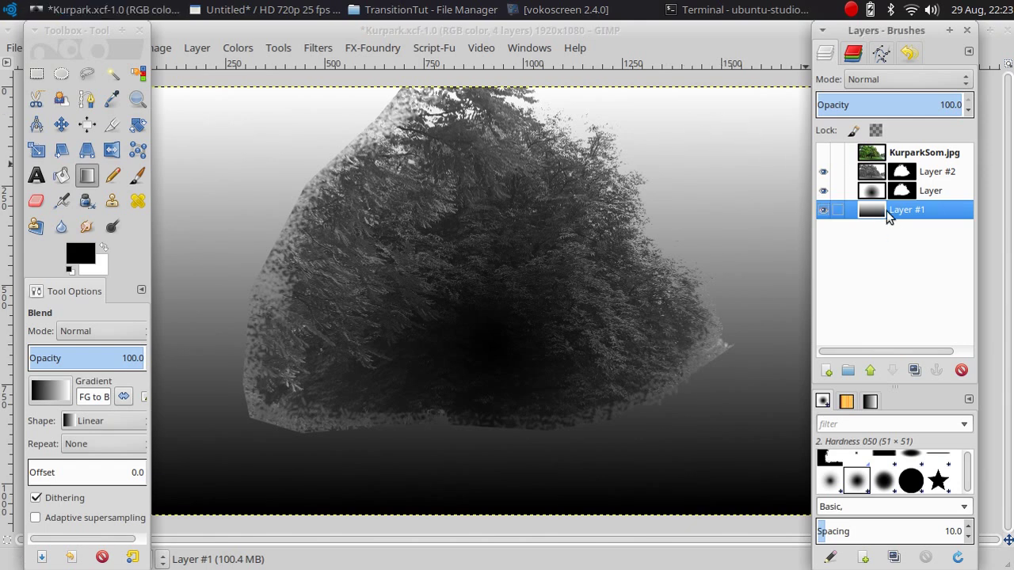
- Lower the white end of Layer #1's Curves to about 151, darkening the background gradient
click(252, 48)
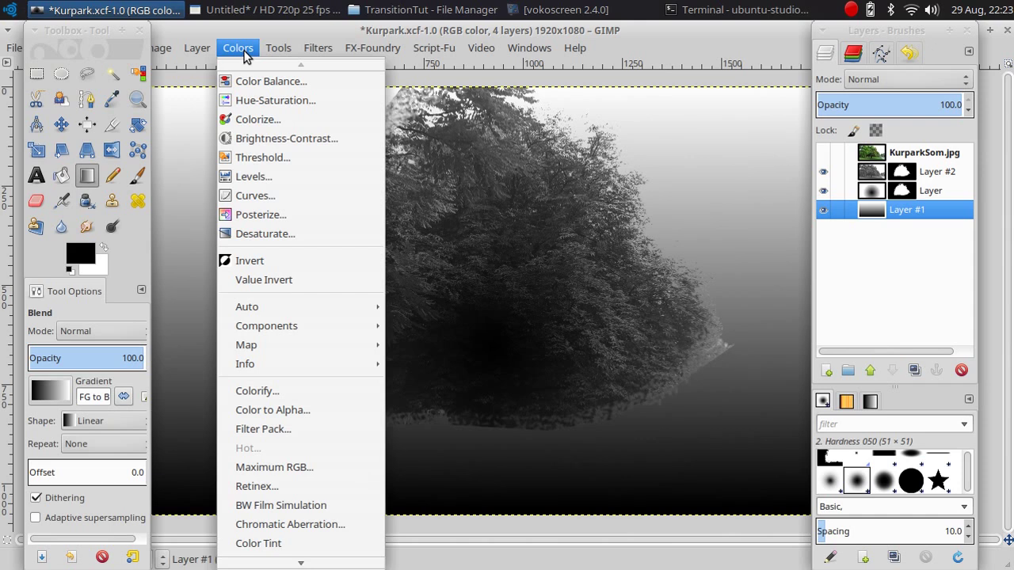
click(260, 202)
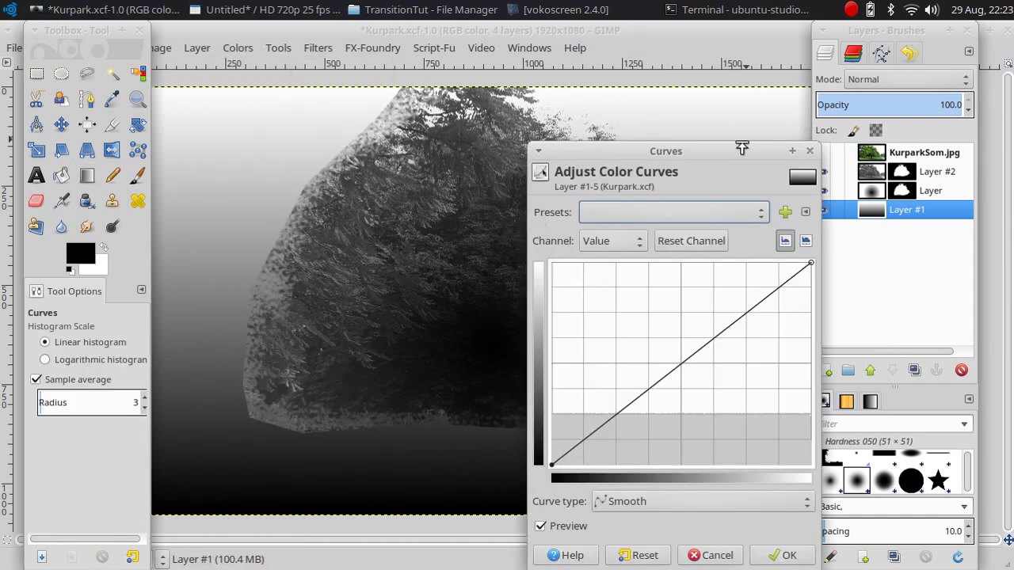
drag(742, 149, 878, 101)
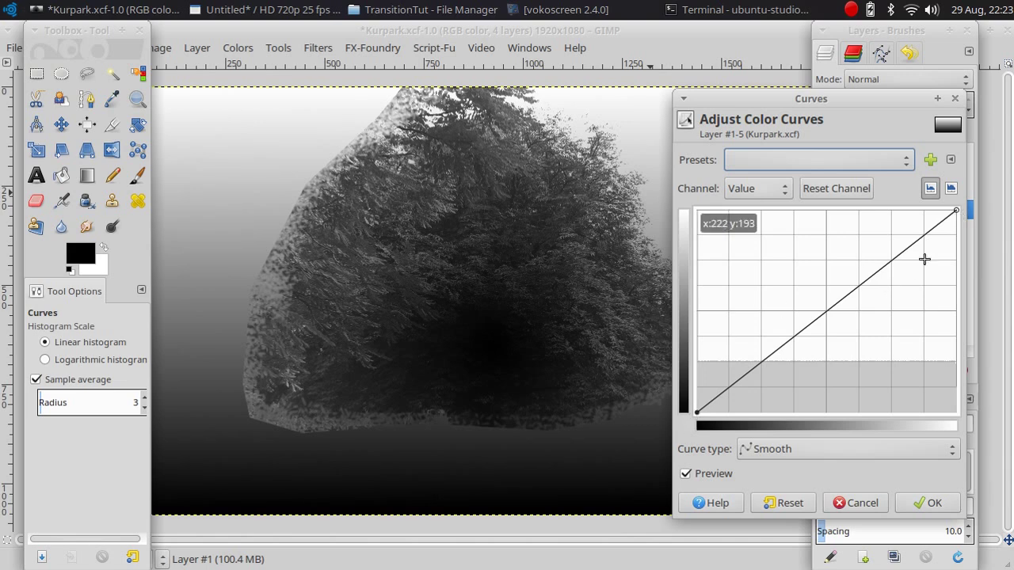
drag(957, 213, 1002, 283)
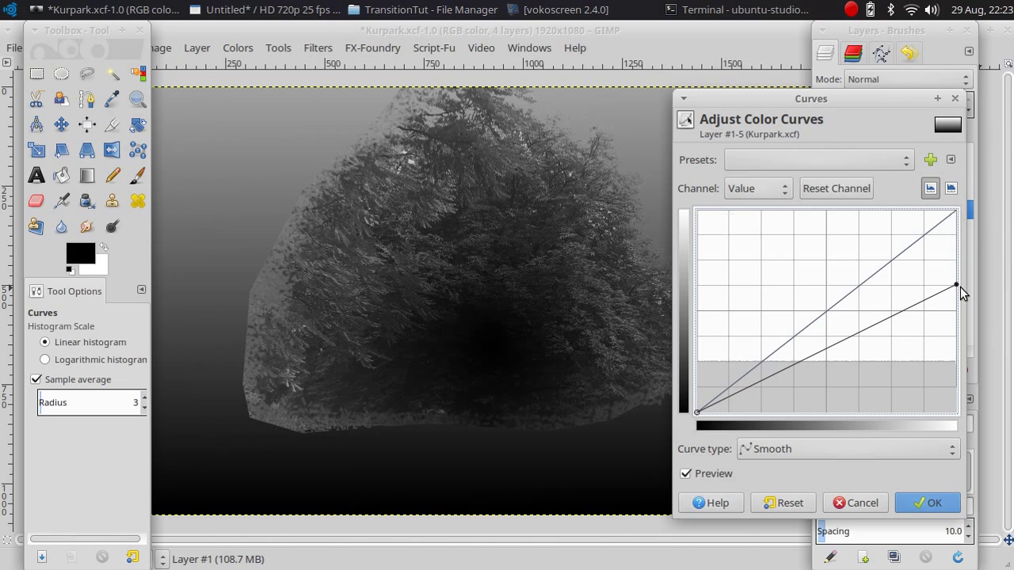
drag(958, 288, 956, 283)
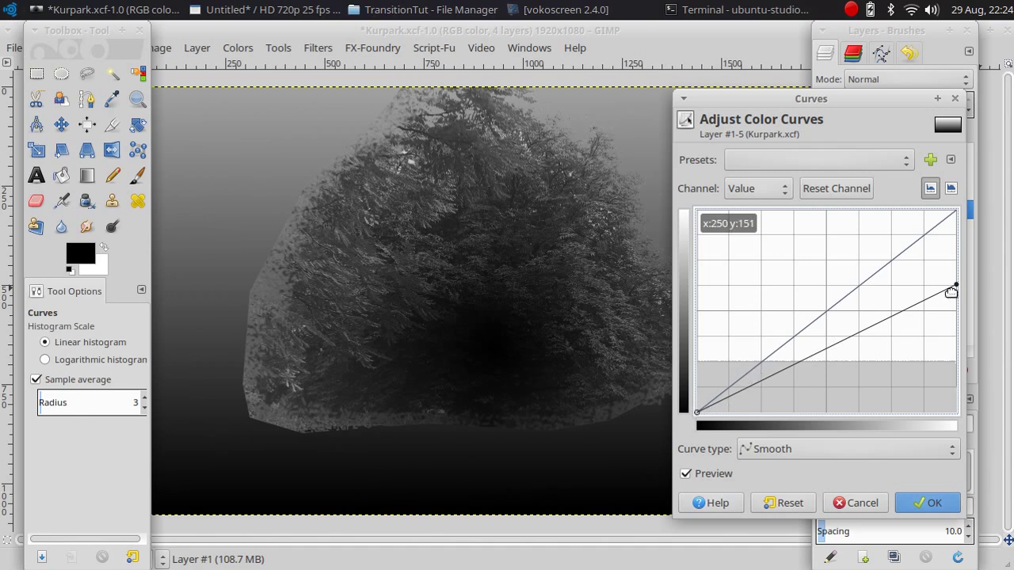
drag(958, 287, 966, 320)
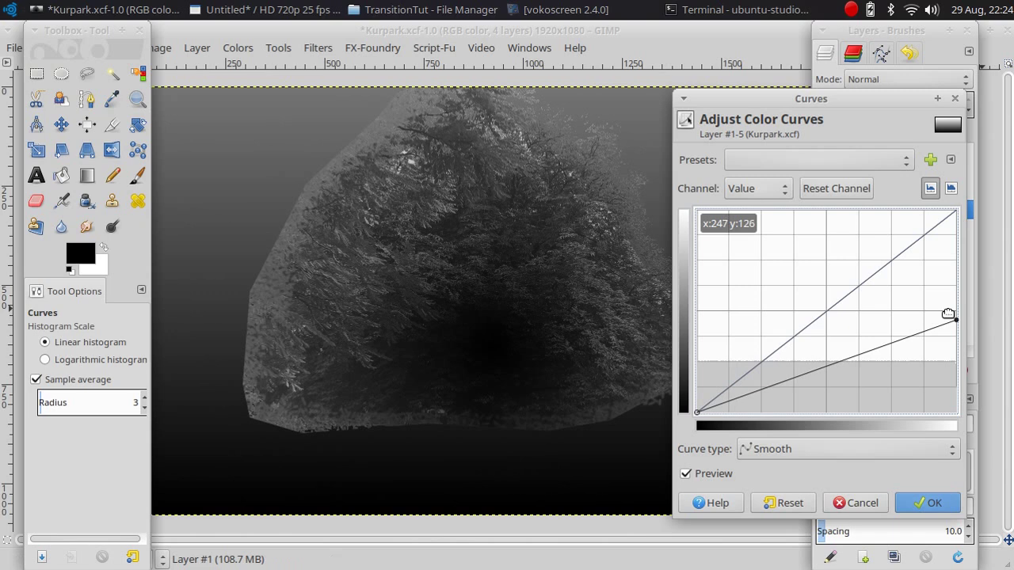
drag(957, 325, 957, 301)
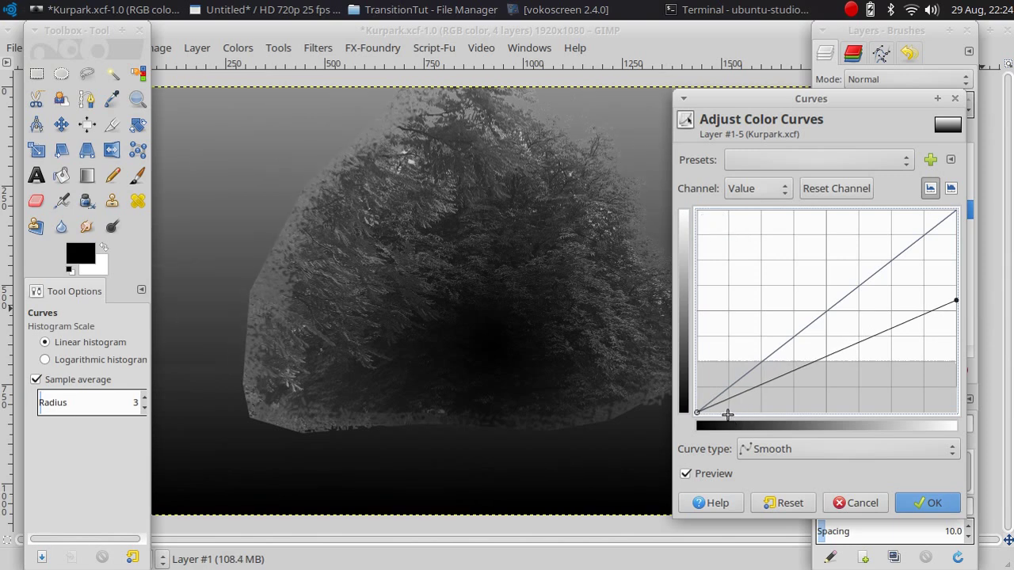
- Lift the curve's black end, raise its white end, and add a midpoint near 128→77
drag(699, 413, 694, 393)
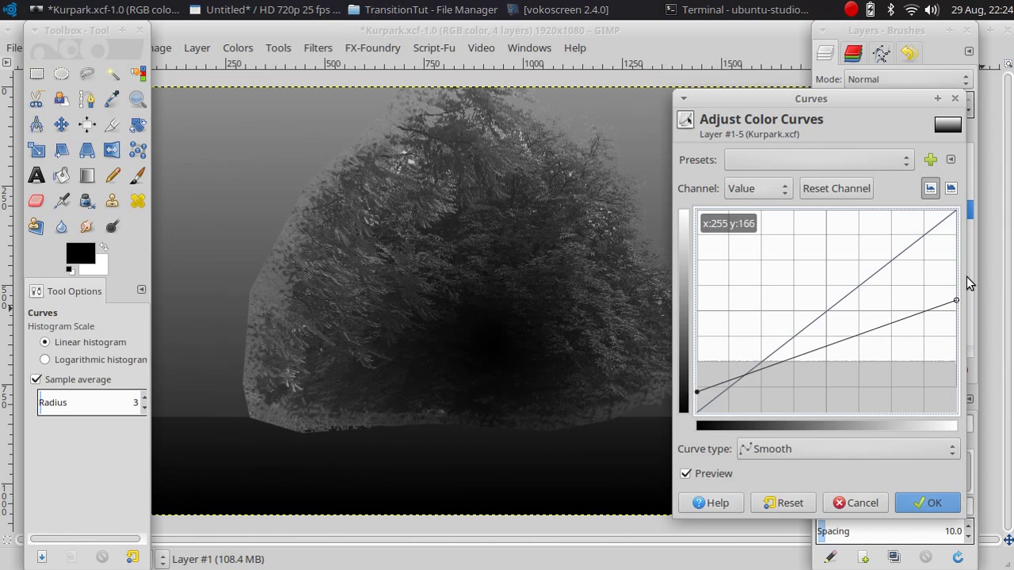
drag(961, 299, 962, 253)
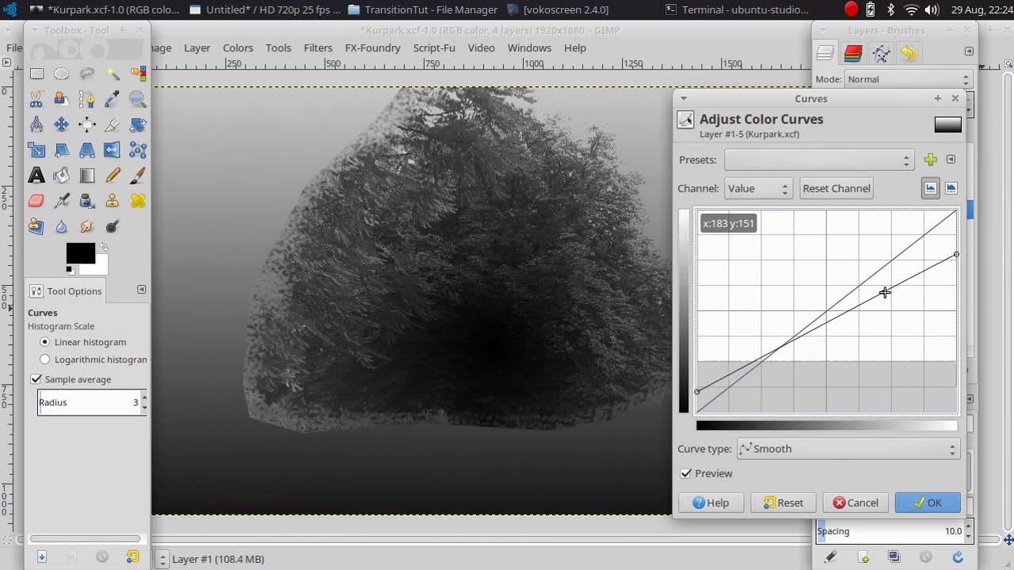
drag(885, 292, 824, 342)
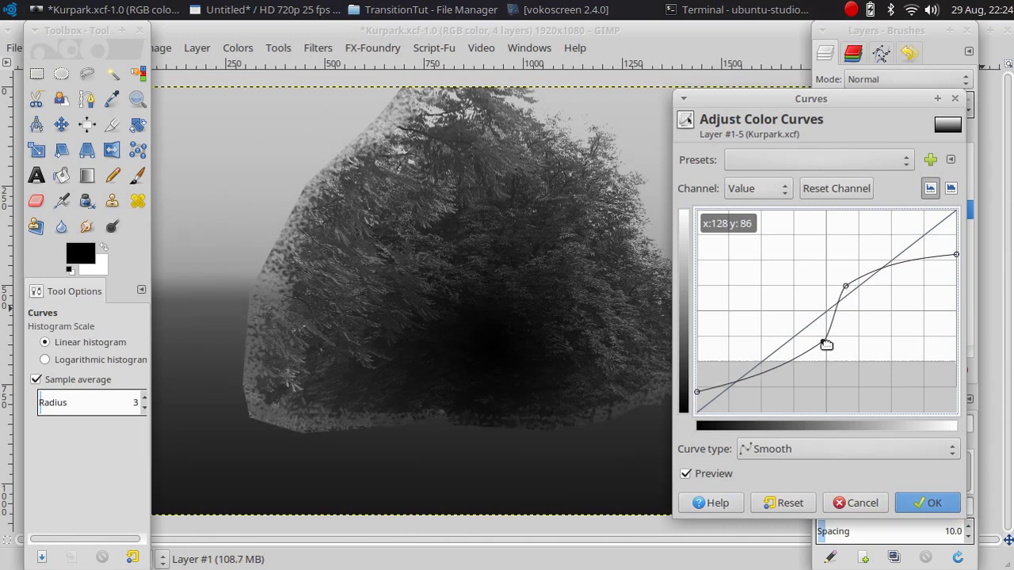
drag(826, 343, 828, 351)
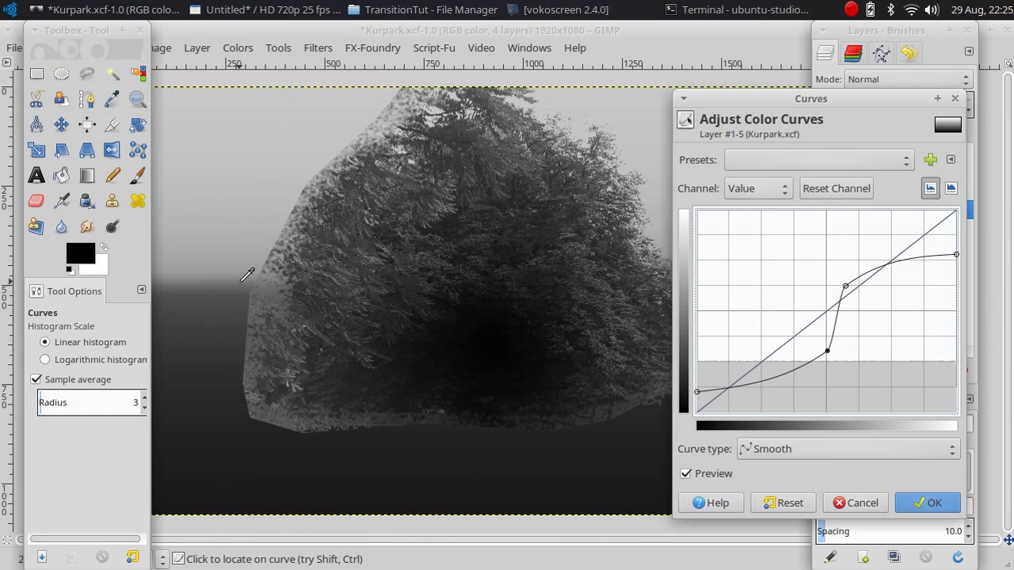
- Apply the Curves adjustment to Layer #1
click(921, 505)
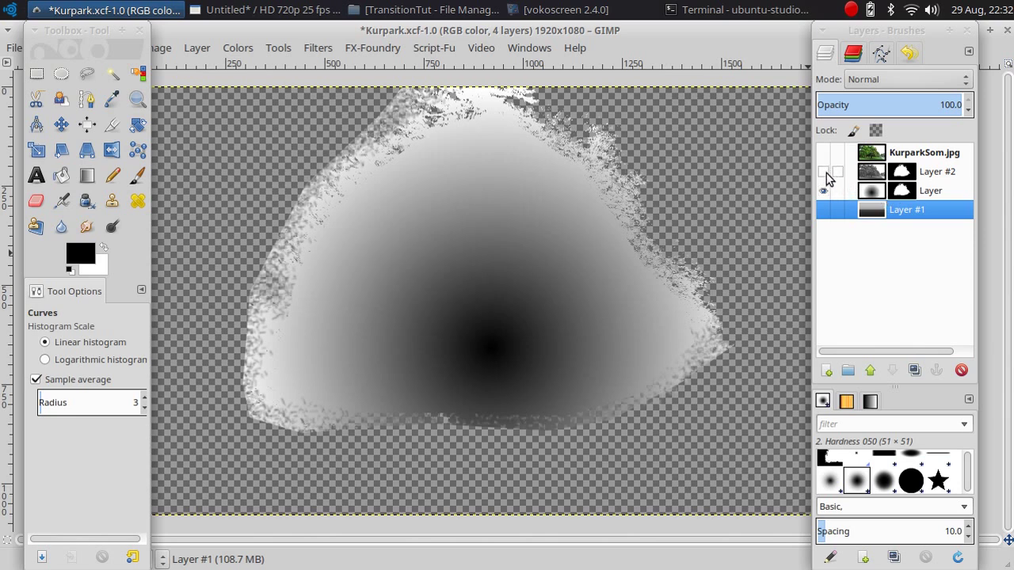
- Show Layer #2 with its mask selected, and show Layer #1's grey gradient again
click(824, 172)
click(901, 172)
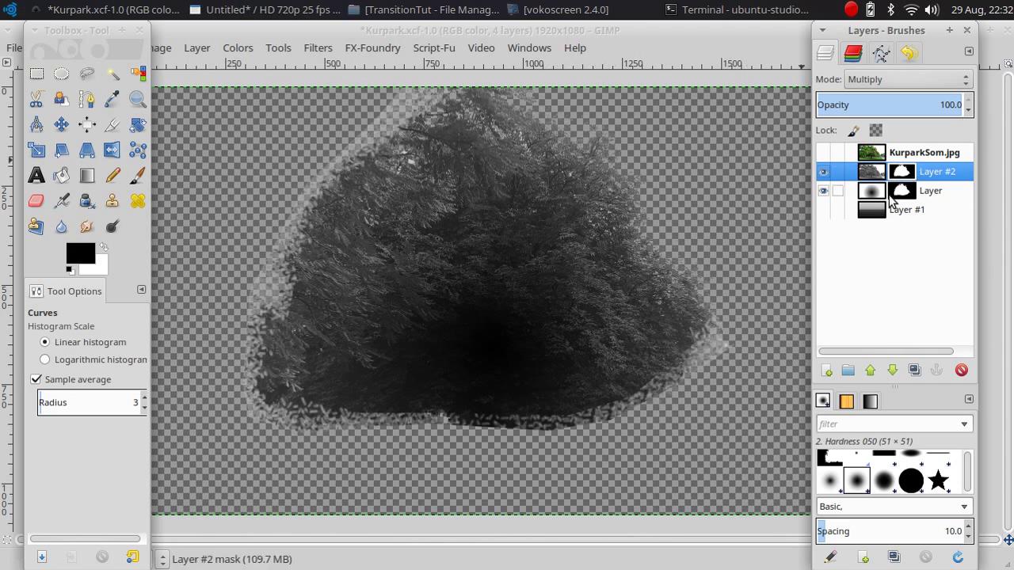
click(820, 209)
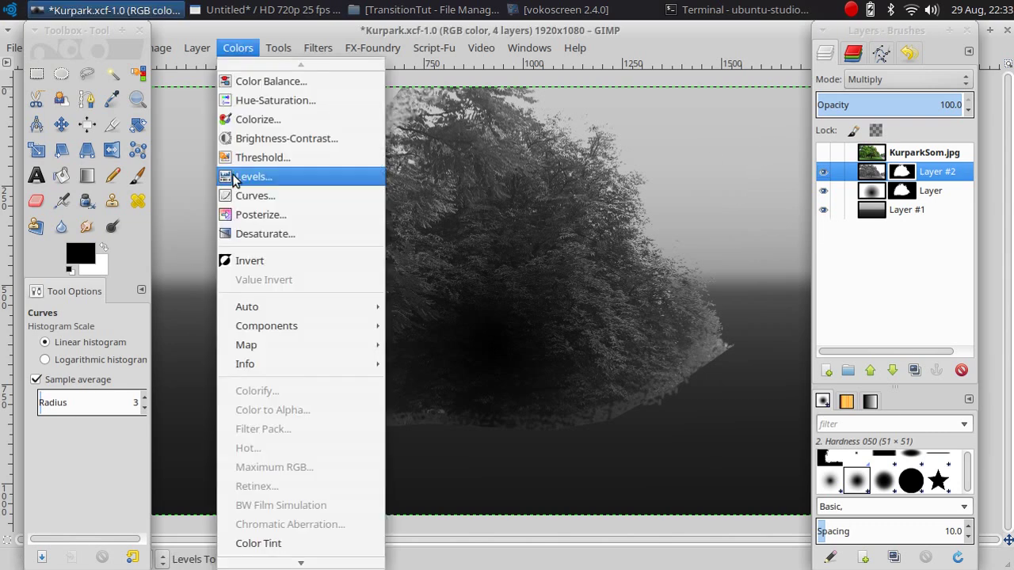
- In Curves for Layer #2's mask, lower the white end, raise the black end, and add a midpoint
click(238, 48)
click(254, 195)
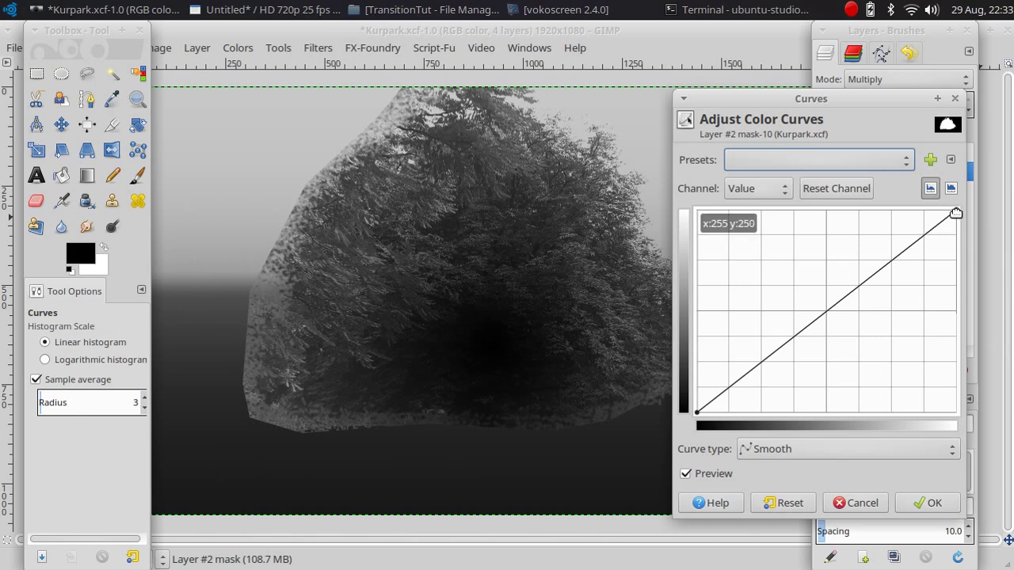
drag(957, 212, 1006, 245)
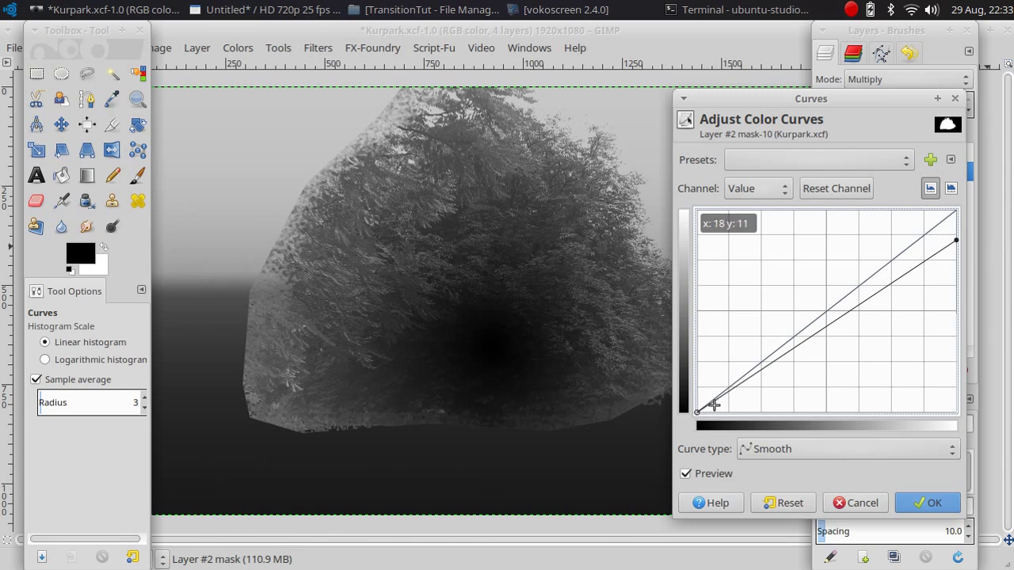
drag(699, 415, 697, 390)
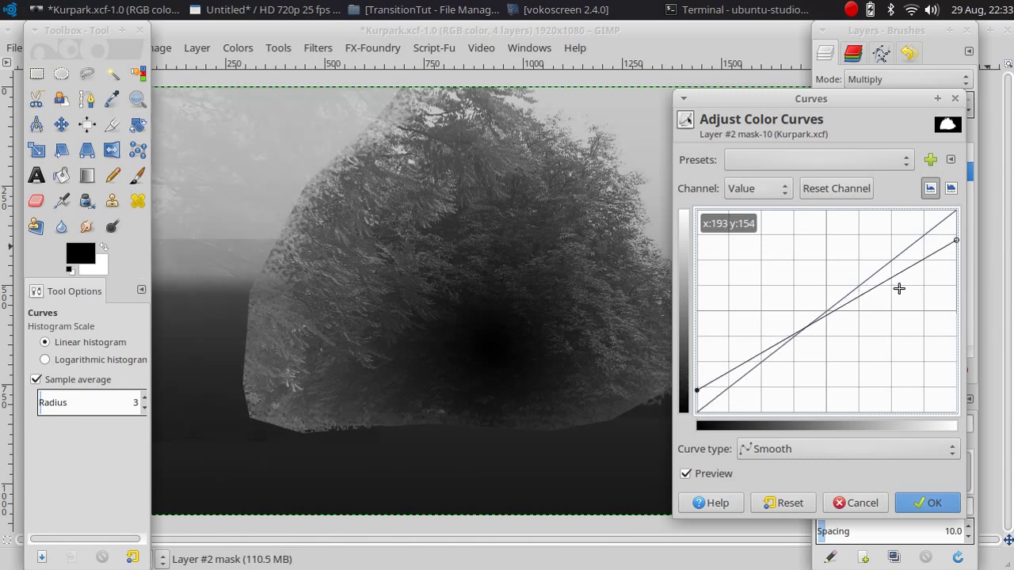
click(850, 307)
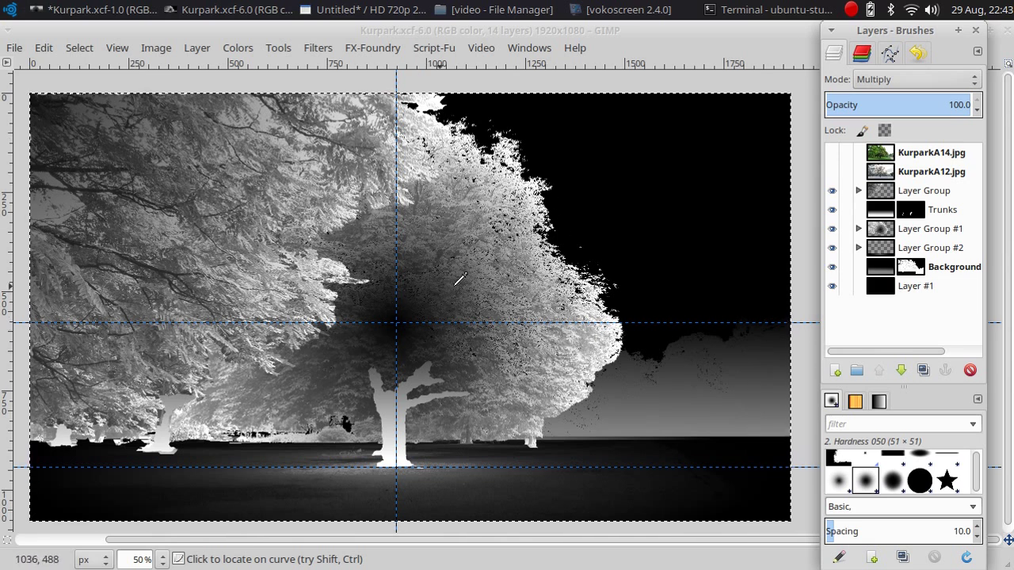
- Expand Layer Group #1 and Layer Group, inspecting Tree Crown and Tree Crown copy #1
click(859, 229)
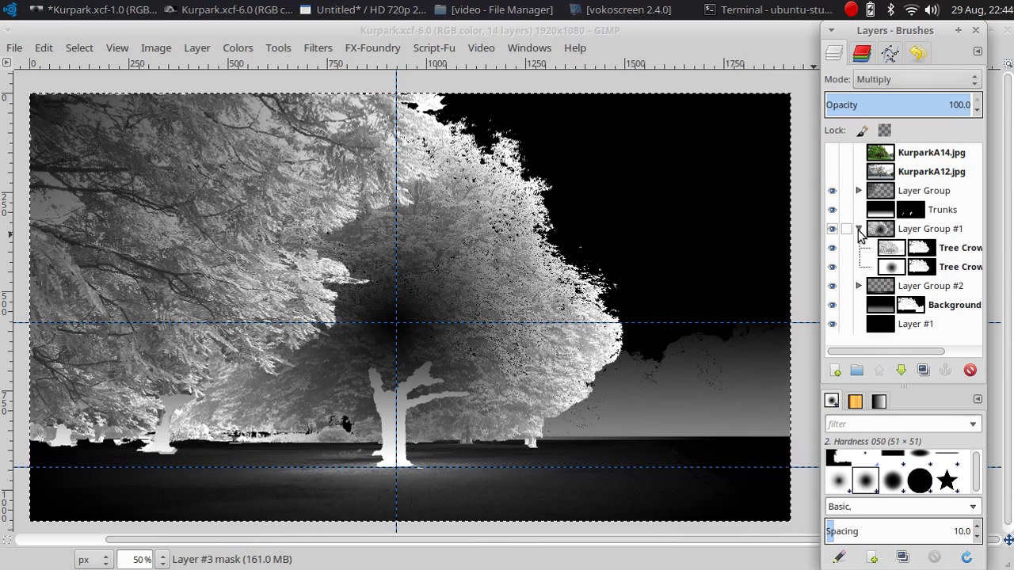
click(922, 270)
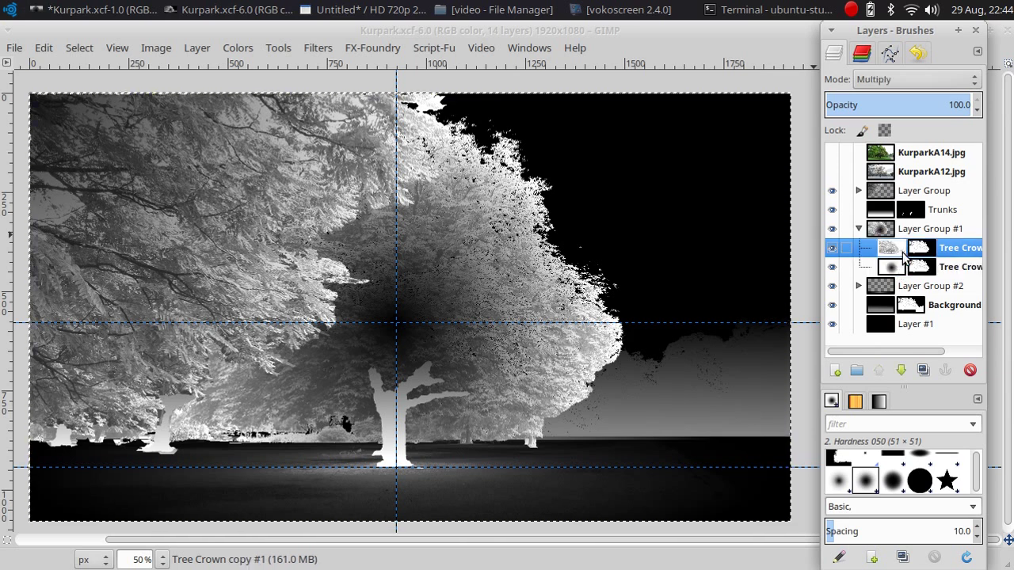
click(903, 252)
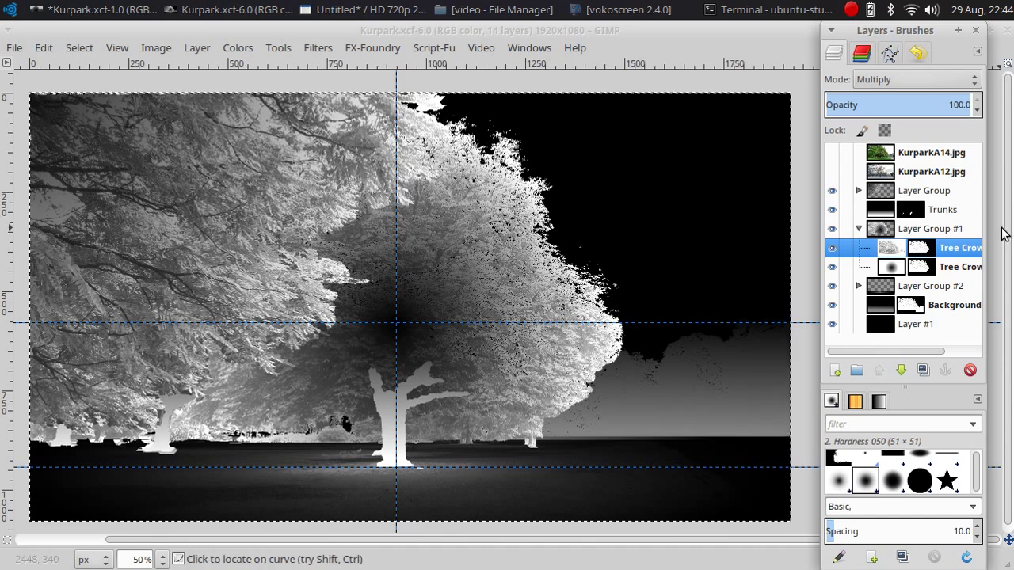
click(858, 191)
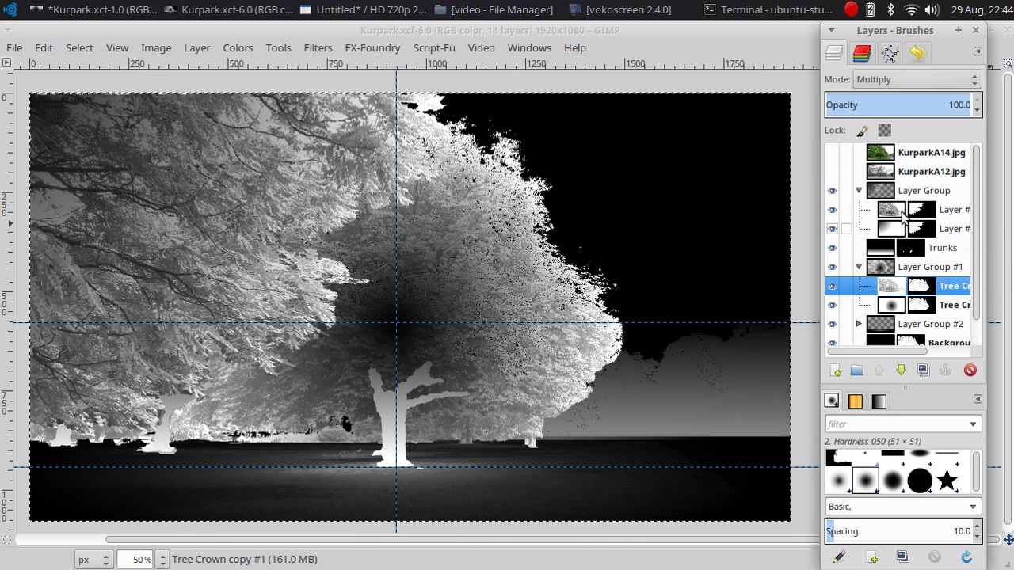